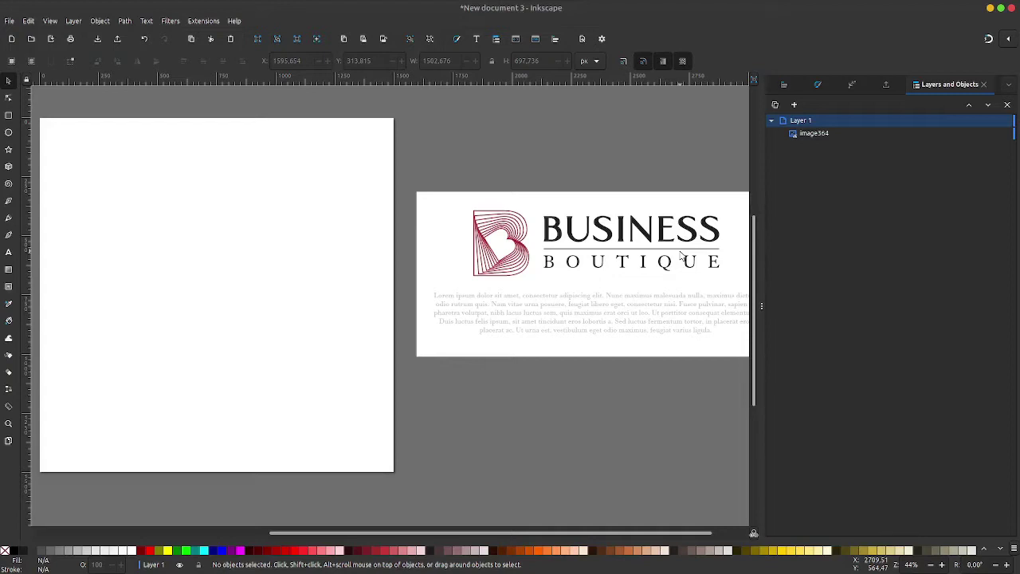
Zoom in and pan to center the reference B logo's nested red lines
{"action": "scroll", "coordinate": [510, 235], "scroll_direction": "up", "scroll_amount": 2}
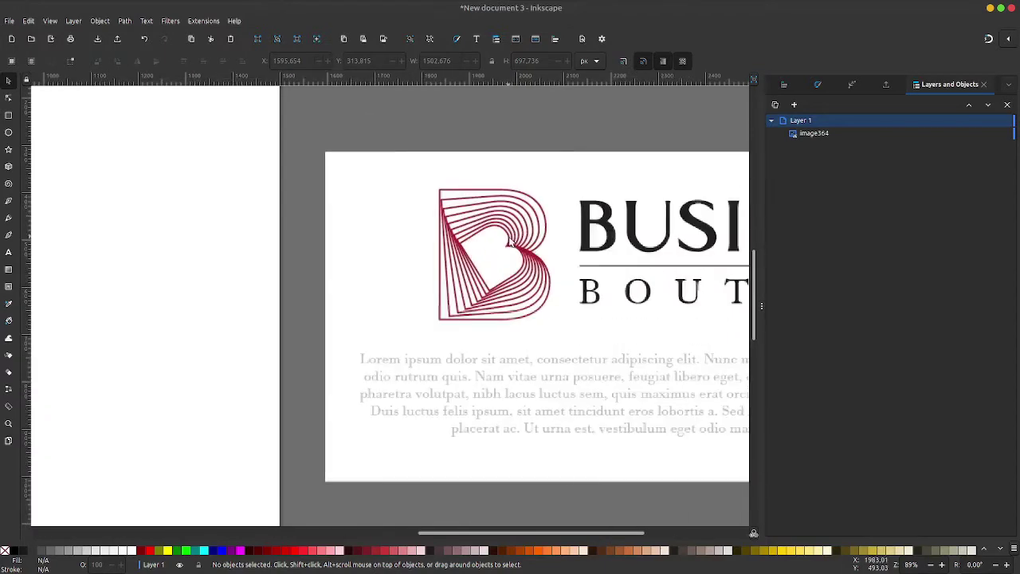
{"action": "scroll", "coordinate": [510, 235], "scroll_direction": "up", "scroll_amount": 1}
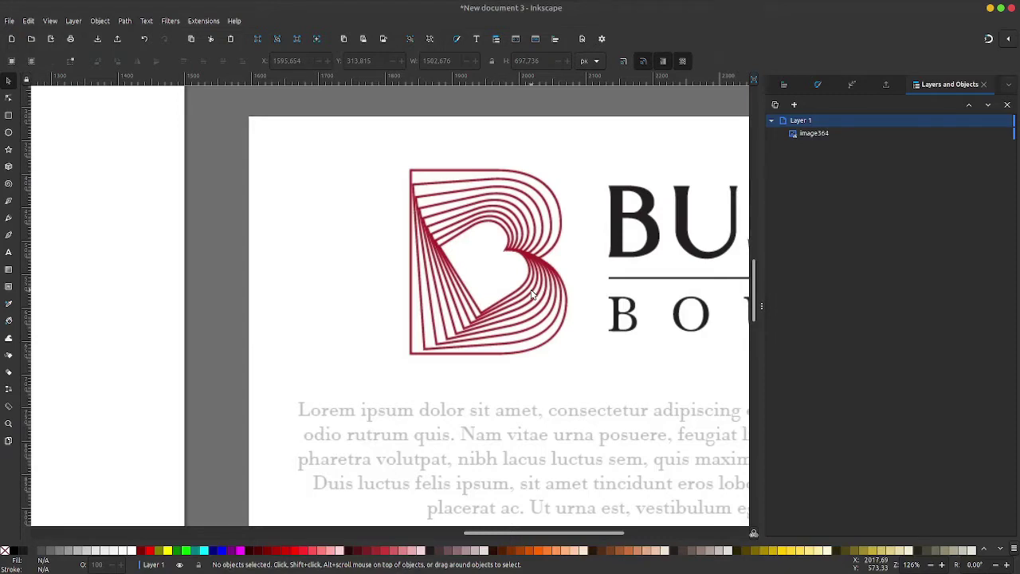
{"action": "scroll", "coordinate": [580, 277], "scroll_direction": "left", "scroll_amount": 2}
{"action": "scroll", "coordinate": [580, 279], "scroll_direction": "left", "scroll_amount": 2}
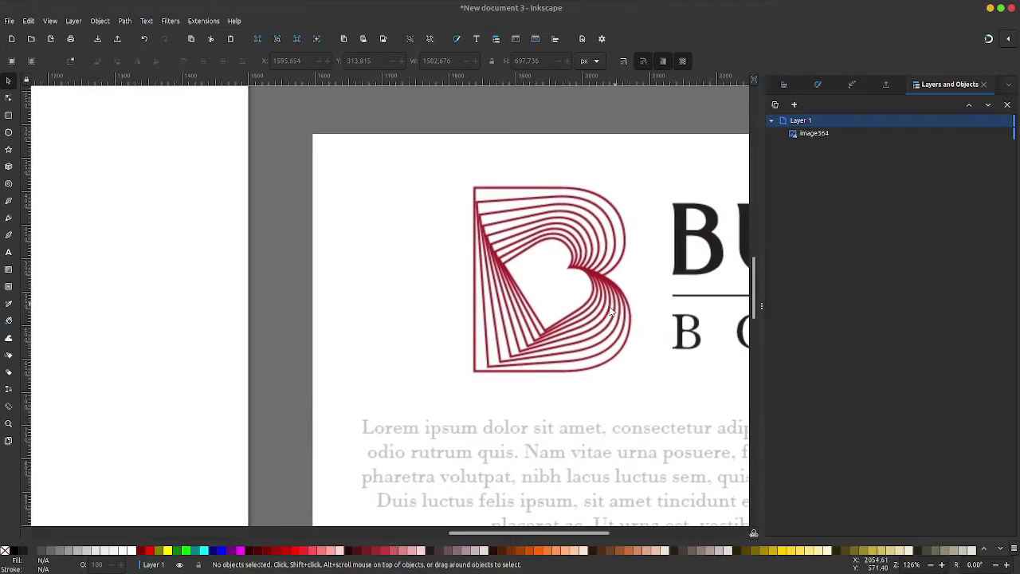
{"action": "scroll", "coordinate": [557, 303], "scroll_direction": "down", "scroll_amount": 1}
{"action": "scroll", "coordinate": [565, 275], "scroll_direction": "right", "scroll_amount": 3}
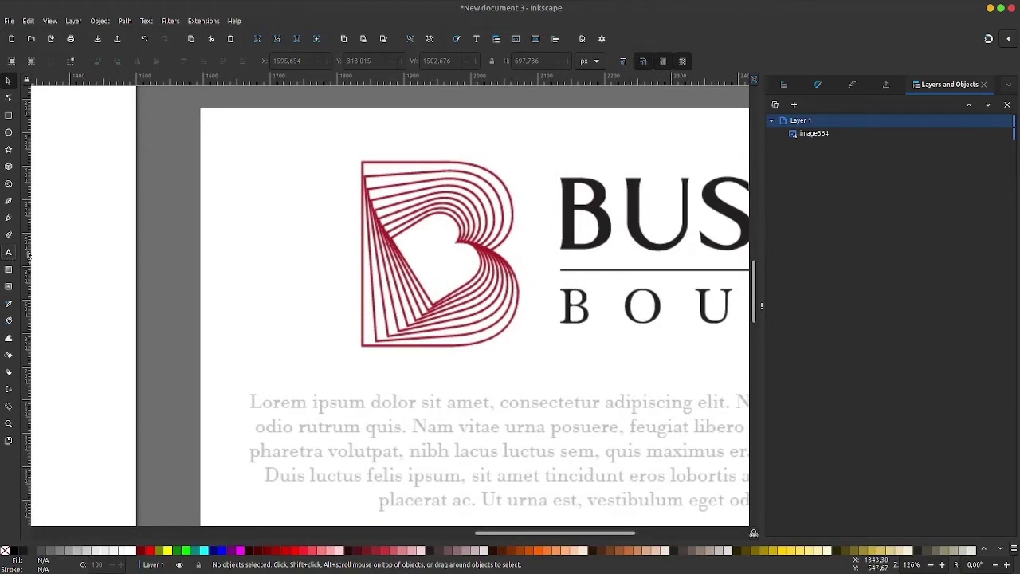
Type a Montserrat Bold letter B and remove its fill
{"action": "left_click", "coordinate": [8, 252]}
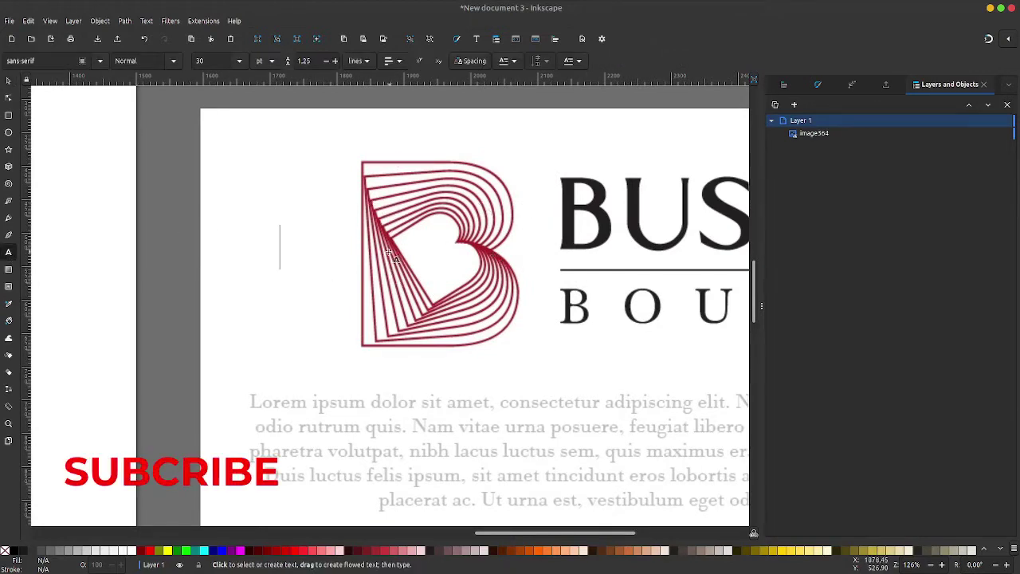
{"action": "type", "text": "B"}
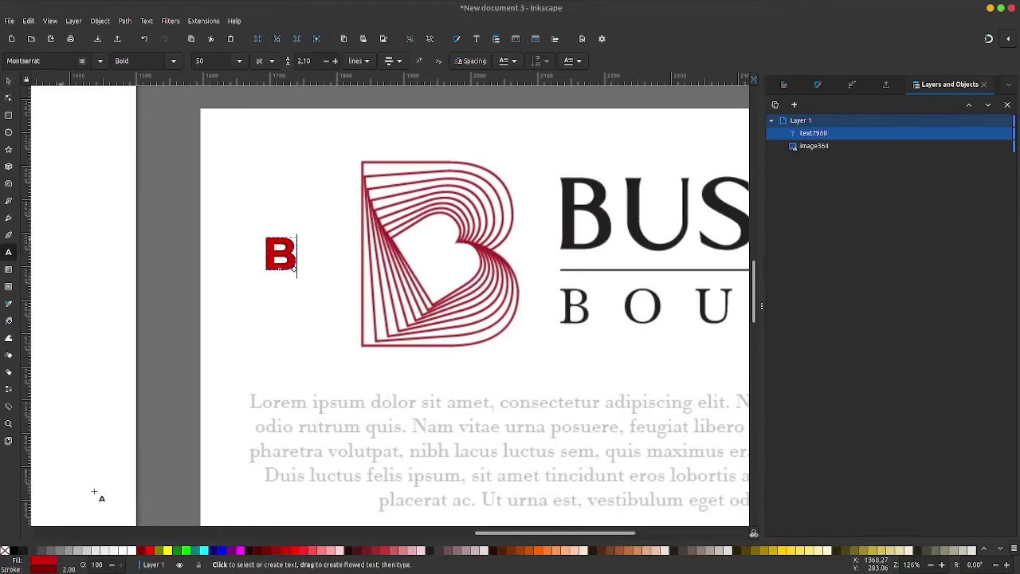
{"action": "left_click", "coordinate": [5, 549]}
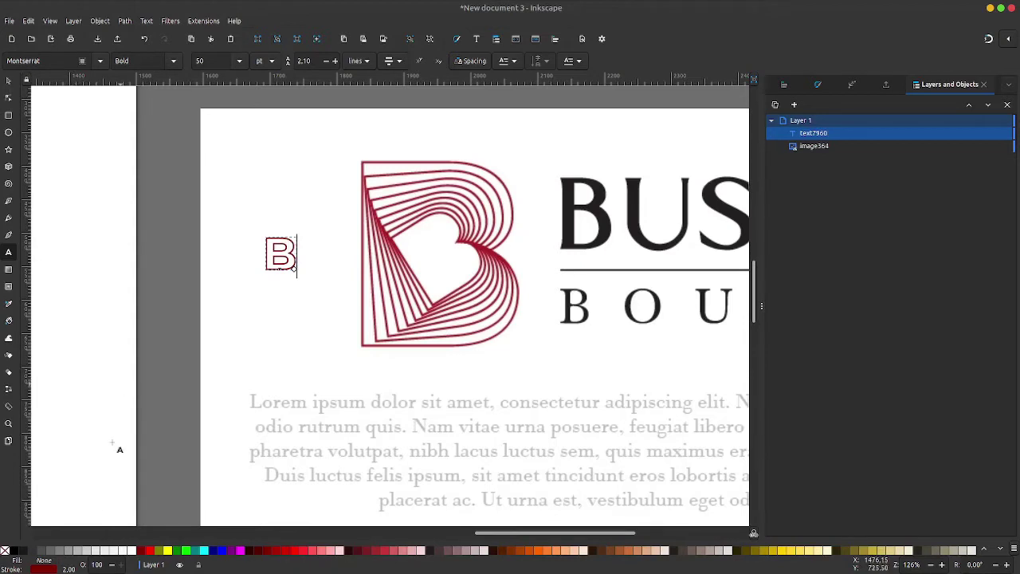
Scale and narrow the B to match the reference logo, then move it onto the blank page
{"action": "key", "text": "F1"}
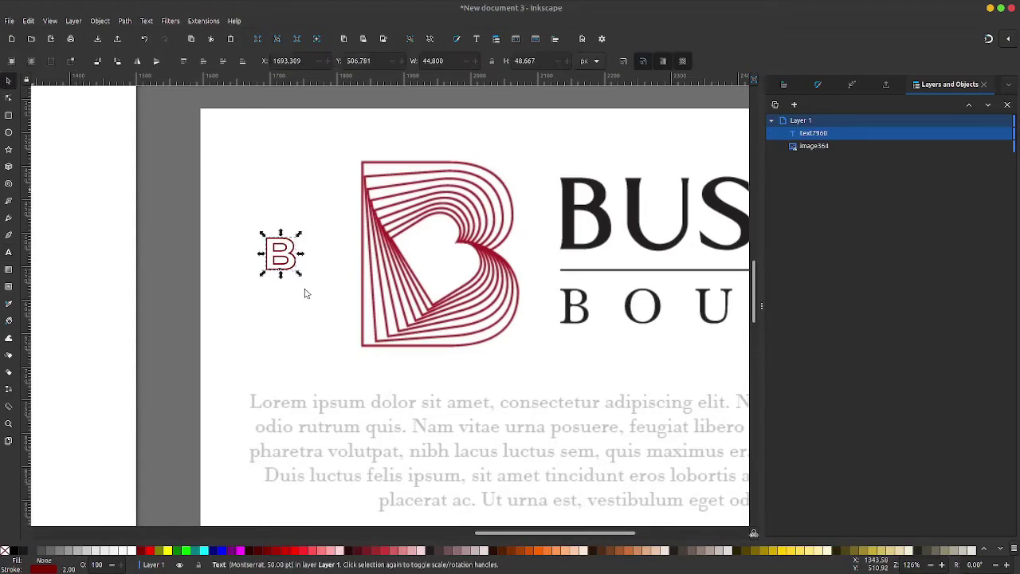
{"action": "mouse_move", "coordinate": [304, 274]}
{"action": "left_mouse_down"}
{"action": "mouse_move", "coordinate": [413, 382]}
{"action": "mouse_move", "coordinate": [416, 398]}
{"action": "left_mouse_up"}
{"action": "left_click_drag", "start_coordinate": [443, 299], "coordinate": [503, 255]}
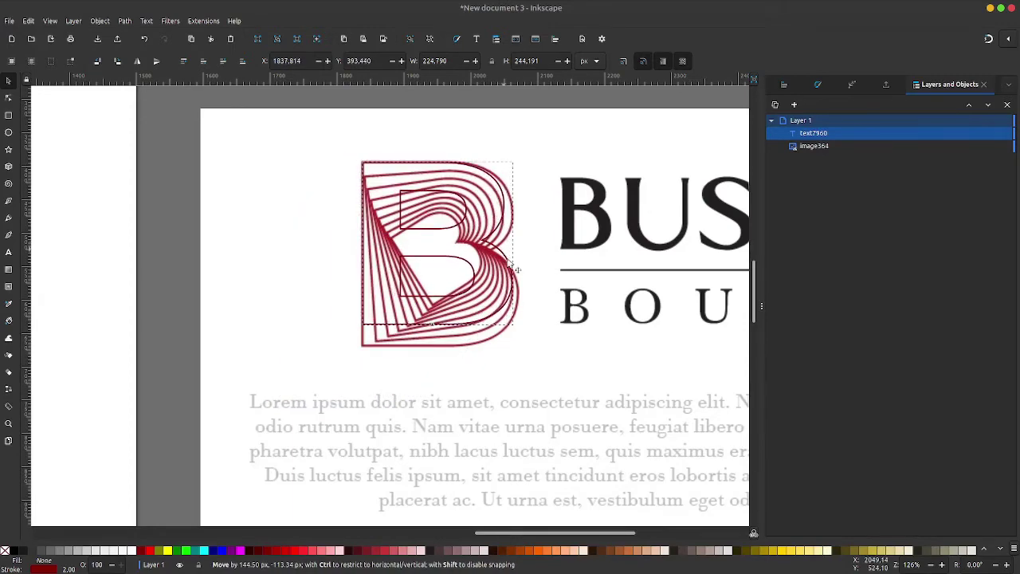
{"action": "left_click_drag", "start_coordinate": [514, 328], "coordinate": [544, 353]}
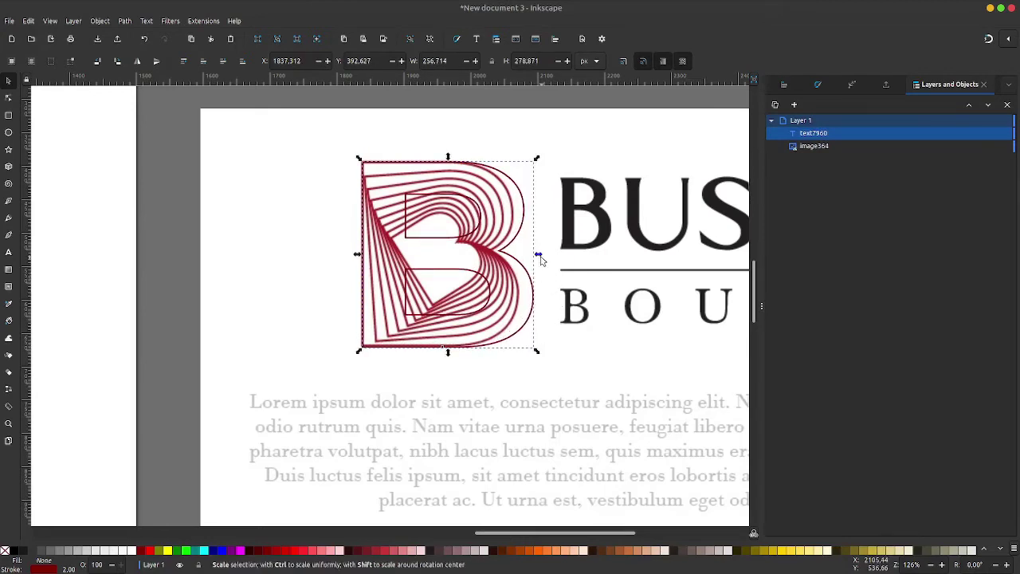
{"action": "left_click_drag", "start_coordinate": [538, 255], "coordinate": [530, 257]}
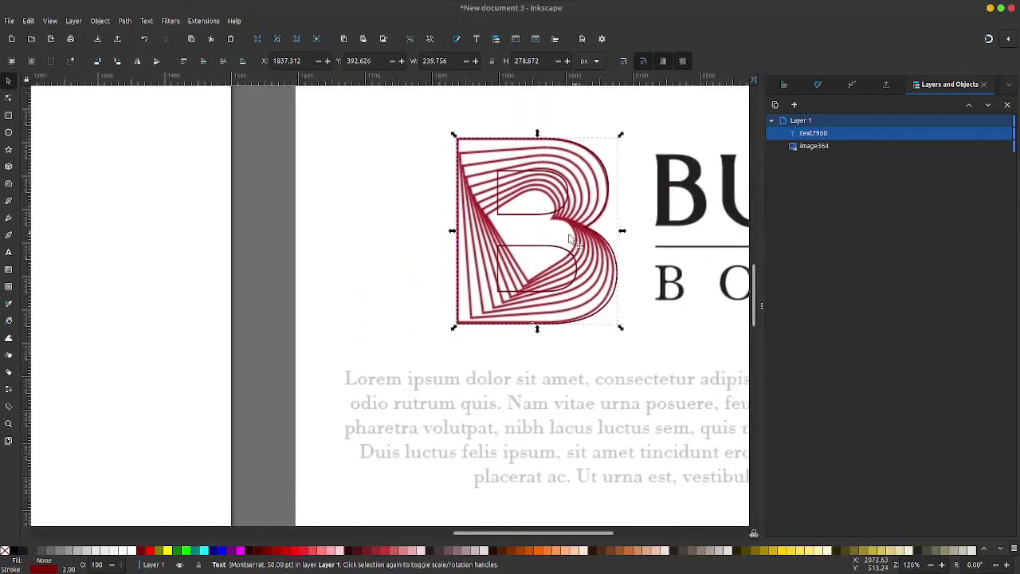
{"action": "scroll", "coordinate": [516, 243], "scroll_direction": "left", "scroll_amount": 3}
{"action": "left_click_drag", "start_coordinate": [537, 229], "coordinate": [133, 262]}
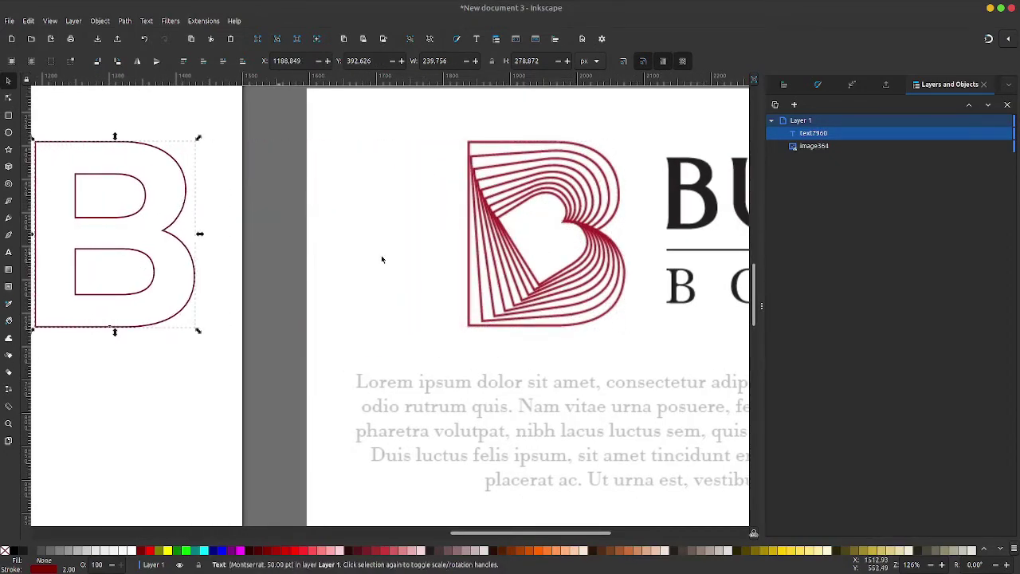
{"action": "scroll", "coordinate": [381, 255], "scroll_direction": "left", "scroll_amount": 3}
{"action": "scroll", "coordinate": [441, 277], "scroll_direction": "left", "scroll_amount": 3}
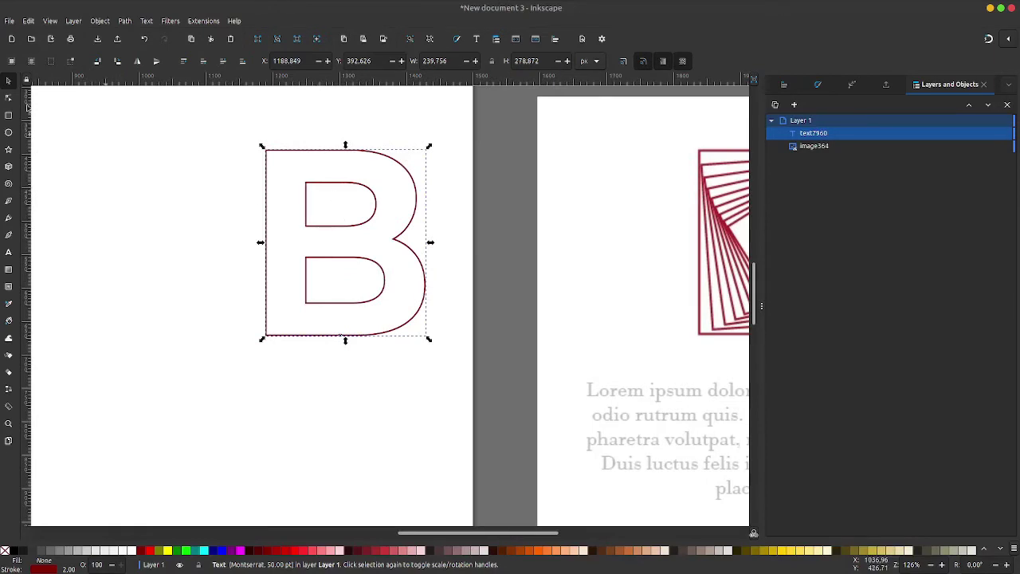
Convert the letter B text into a path with Object to Path
{"action": "key", "text": "n"}
{"action": "scroll", "coordinate": [360, 200], "scroll_direction": "right", "scroll_amount": 2}
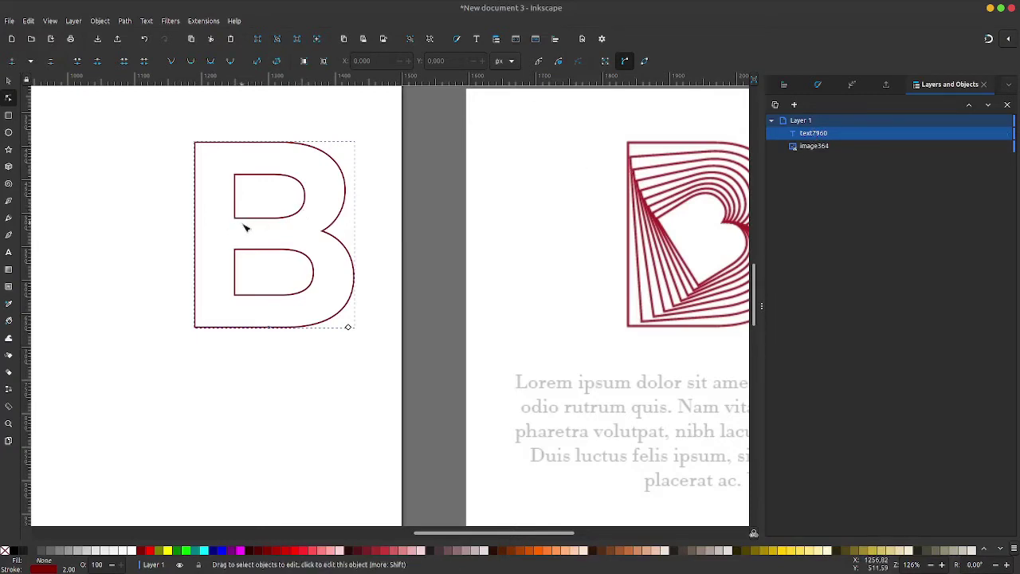
{"action": "left_click", "coordinate": [125, 21]}
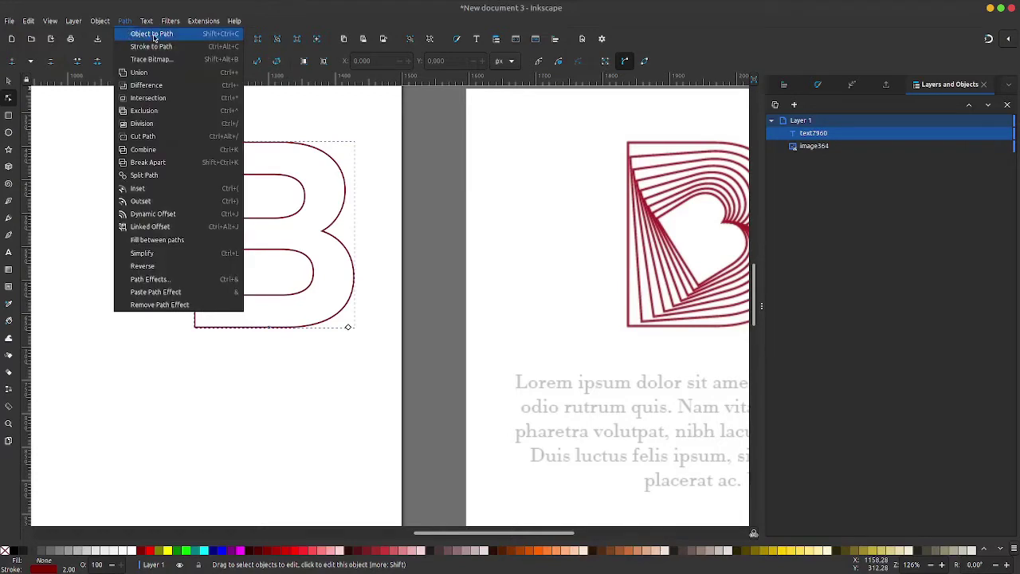
{"action": "left_click", "coordinate": [154, 34]}
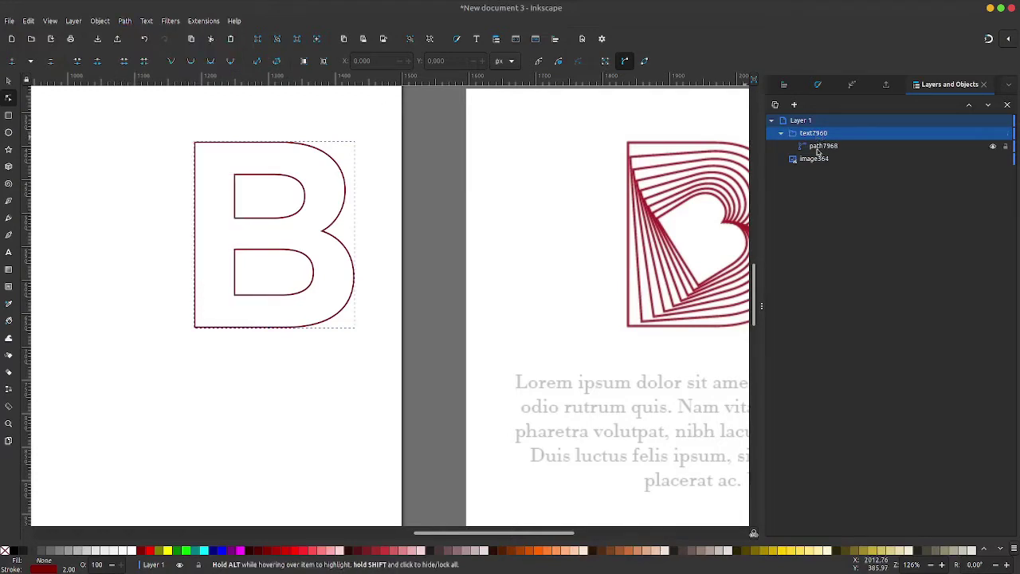
Delete the B's upper and lower inner holes, leaving only the outer outline
{"action": "left_click", "coordinate": [268, 184]}
{"action": "mouse_move", "coordinate": [223, 164]}
{"action": "left_mouse_down"}
{"action": "mouse_move", "coordinate": [322, 229]}
{"action": "mouse_move", "coordinate": [322, 239]}
{"action": "left_mouse_up"}
{"action": "key", "text": "Delete"}
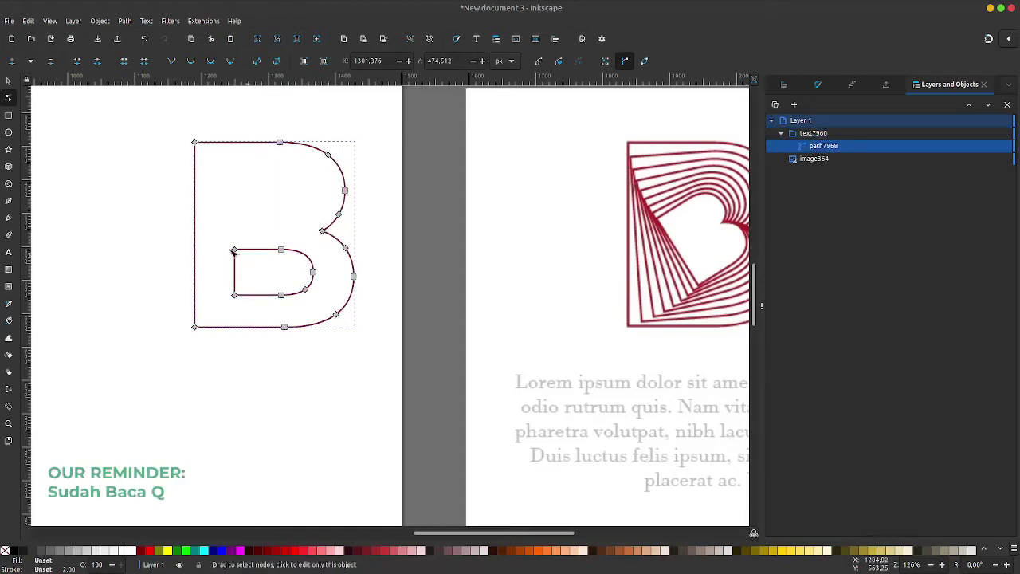
{"action": "left_click_drag", "start_coordinate": [221, 242], "coordinate": [324, 303]}
{"action": "key", "text": "Delete"}
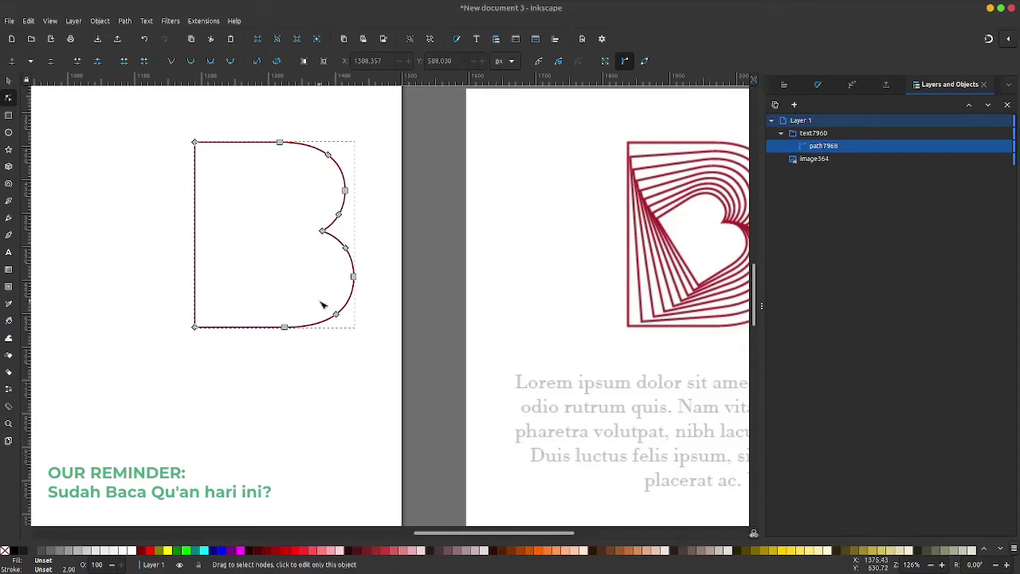
{"action": "left_click", "coordinate": [11, 81]}
{"action": "key", "text": "Escape"}
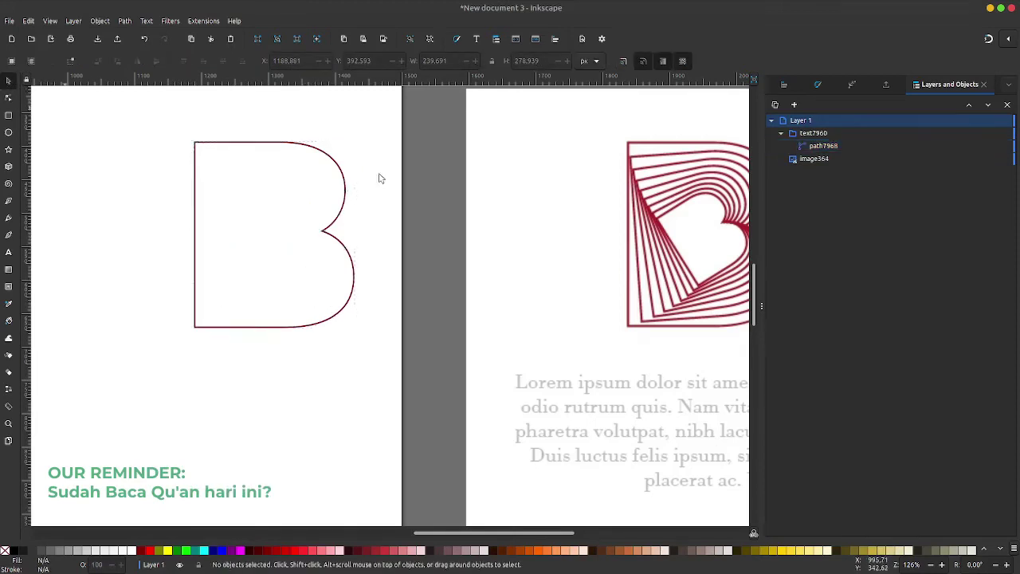
Give the B outline a 3.5 px stroke width in Fill and Stroke
{"action": "left_click", "coordinate": [340, 170]}
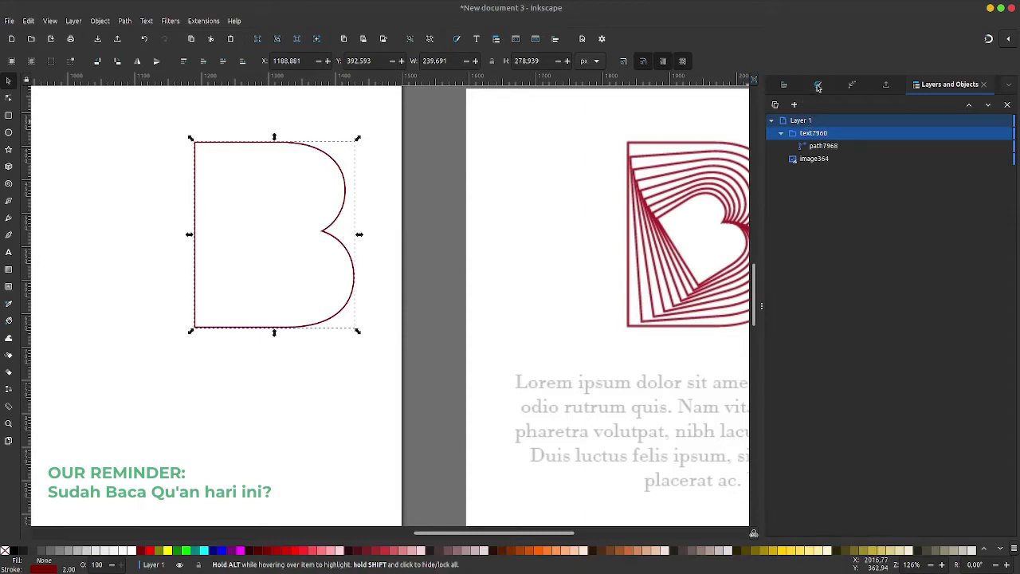
{"action": "key", "text": "ctrl+shift+f"}
{"action": "left_click", "coordinate": [893, 103]}
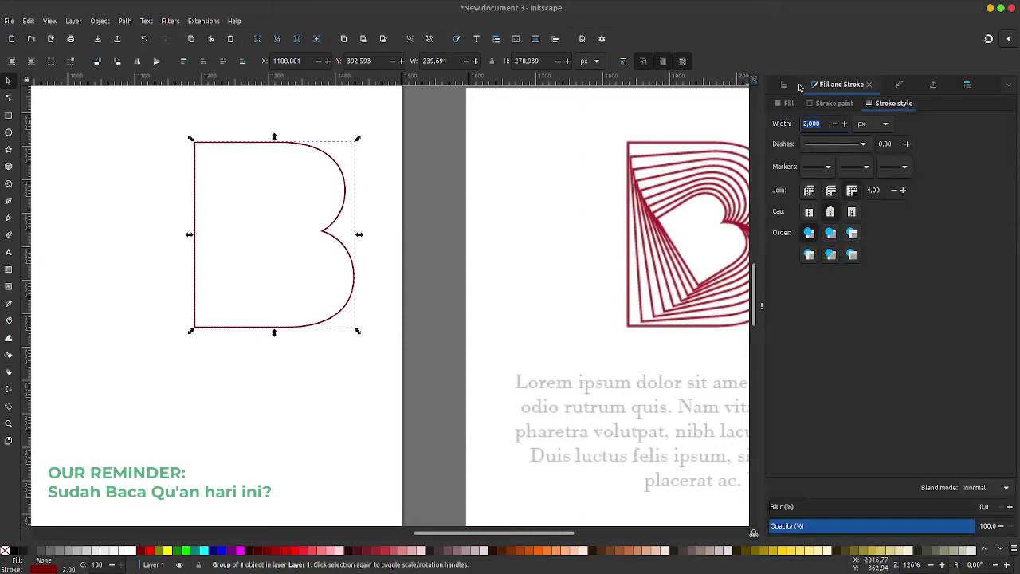
{"action": "type", "text": "3,000"}
{"action": "key", "text": "Return"}
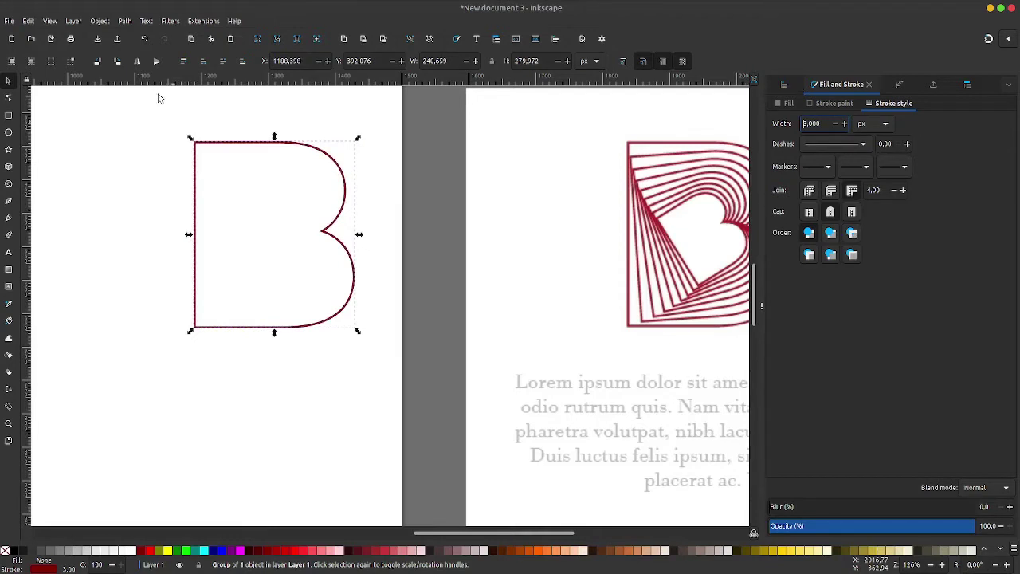
{"action": "type", "text": "3,5"}
{"action": "key", "text": "Return"}
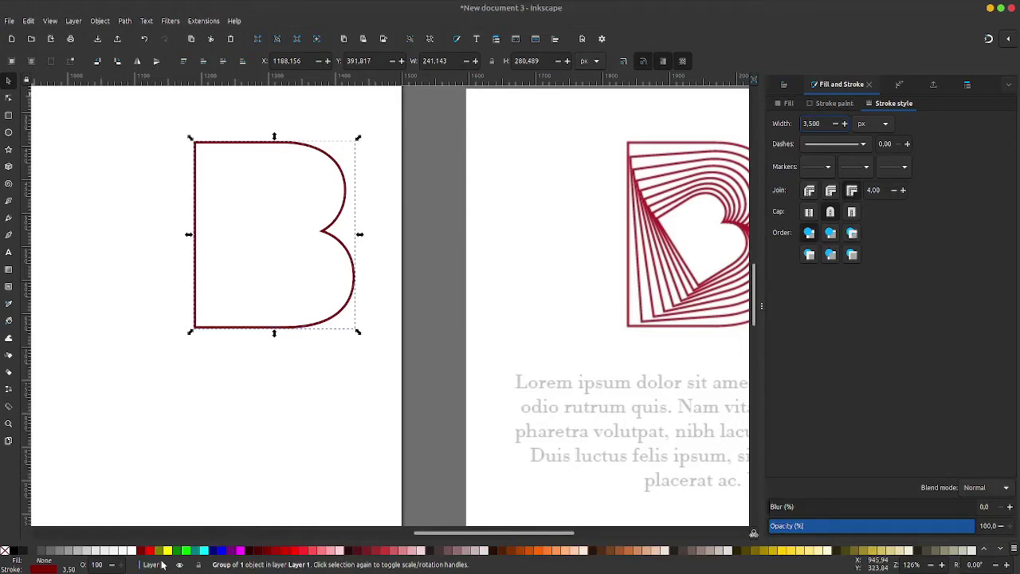
Set the B outline's stroke to a dark red matching the reference
{"action": "left_click", "coordinate": [198, 552], "text": "shift"}
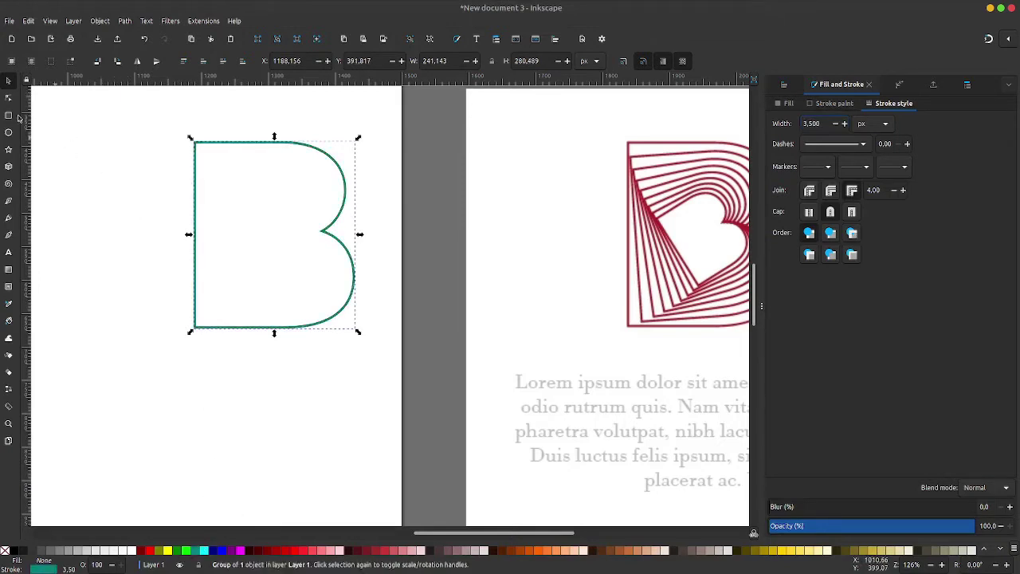
{"action": "left_click", "coordinate": [558, 266]}
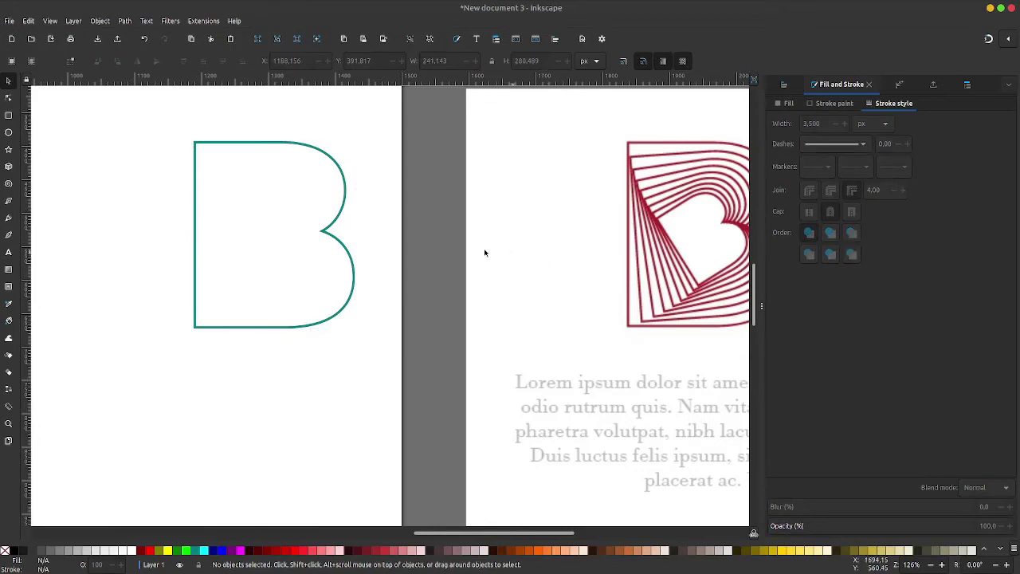
{"action": "scroll", "coordinate": [590, 223], "scroll_direction": "right", "scroll_amount": 2}
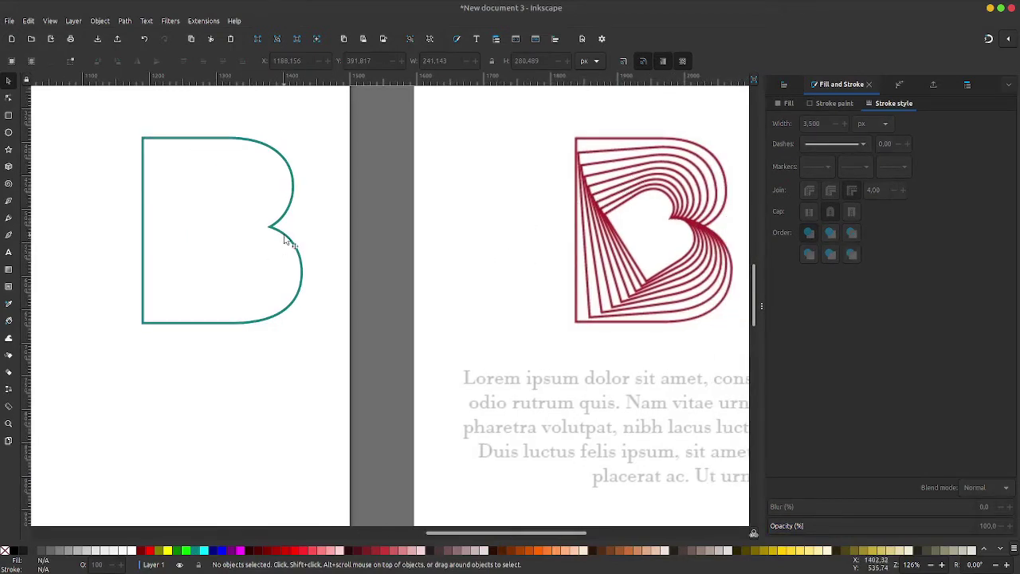
{"action": "left_click", "coordinate": [302, 286]}
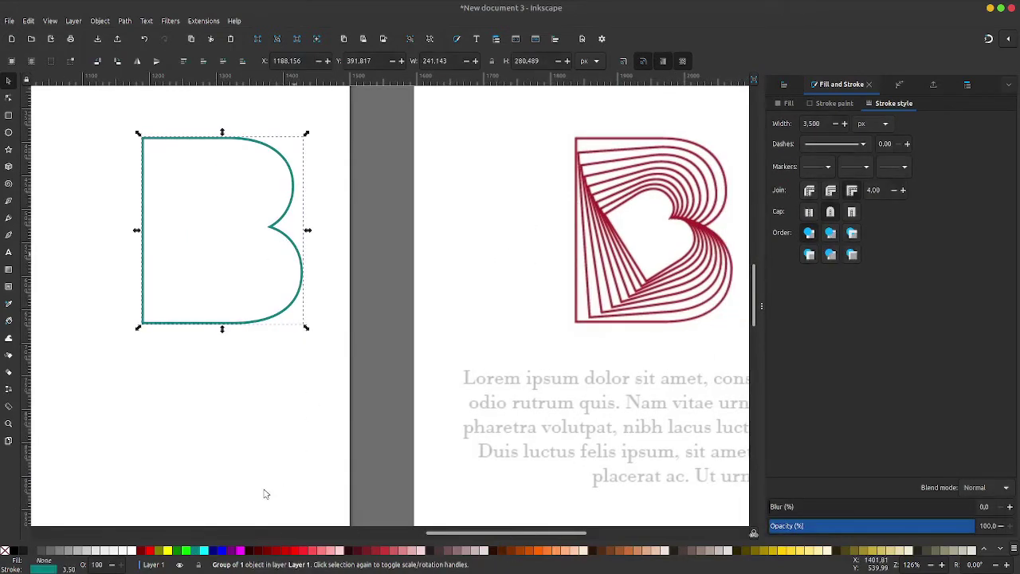
{"action": "left_click", "coordinate": [305, 537], "text": "shift"}
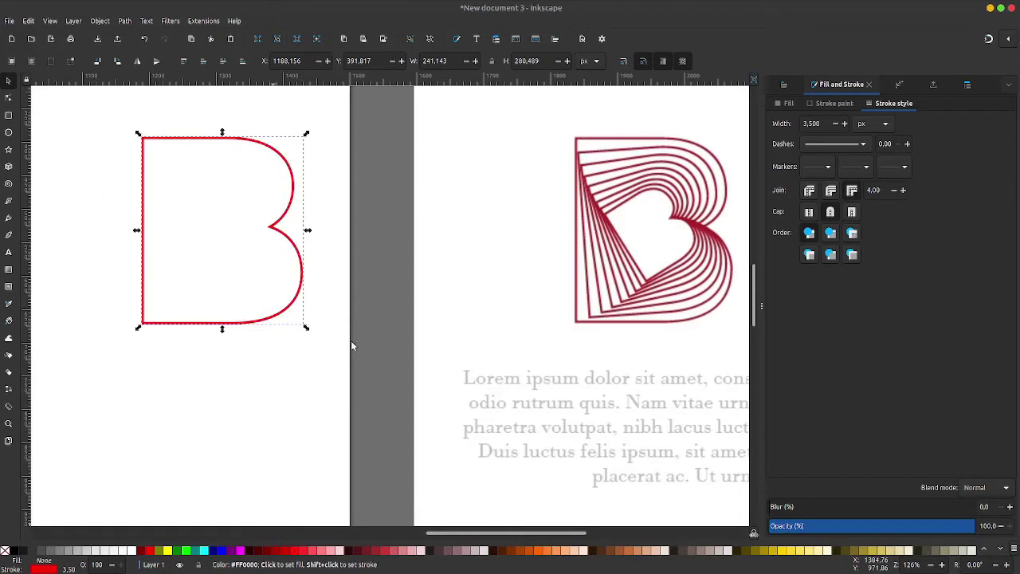
{"action": "left_click", "coordinate": [270, 550], "text": "shift"}
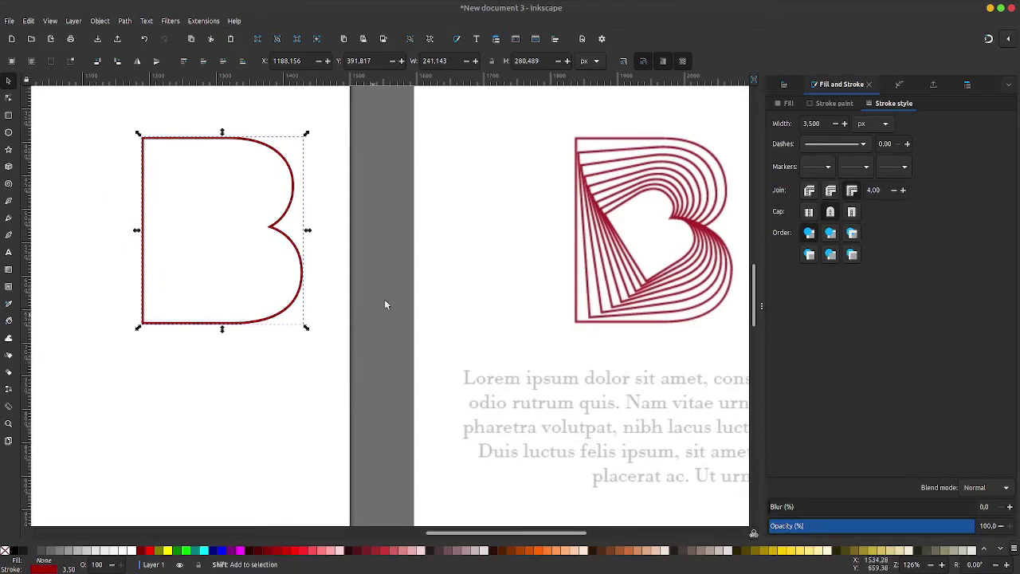
{"action": "left_click", "coordinate": [310, 213]}
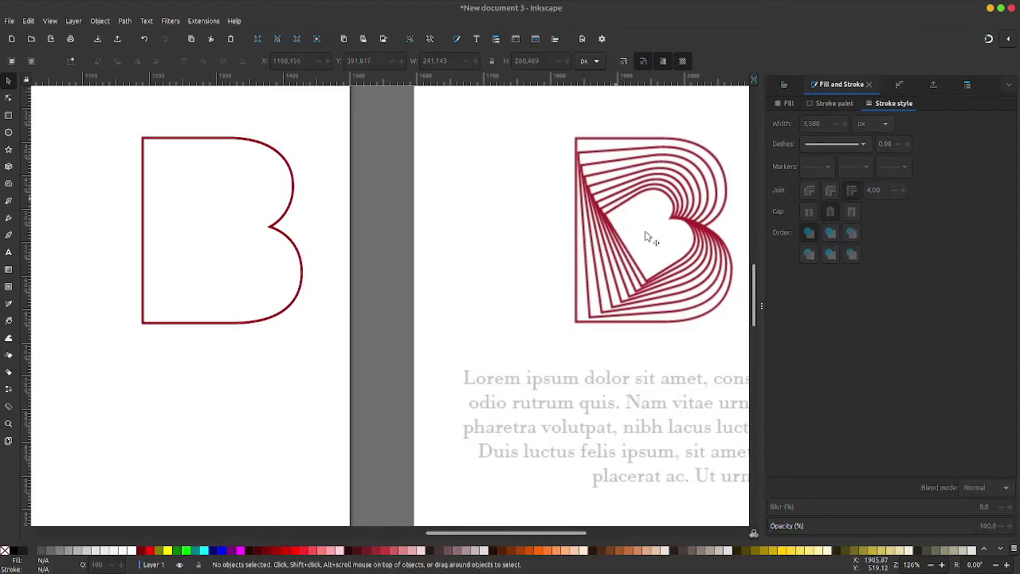
{"action": "left_click", "coordinate": [289, 219]}
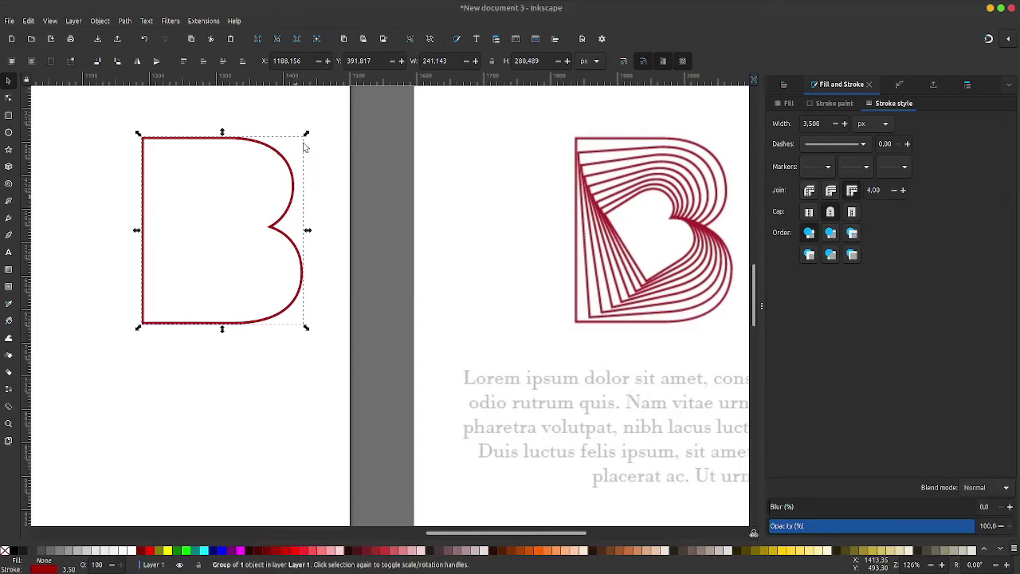
Duplicate the B, shrink the copy to about half size and tilt it about 15°
{"action": "key", "text": "ctrl+d"}
{"action": "left_click_drag", "start_coordinate": [306, 137], "coordinate": [283, 230]}
{"action": "left_click_drag", "start_coordinate": [257, 267], "coordinate": [569, 285]}
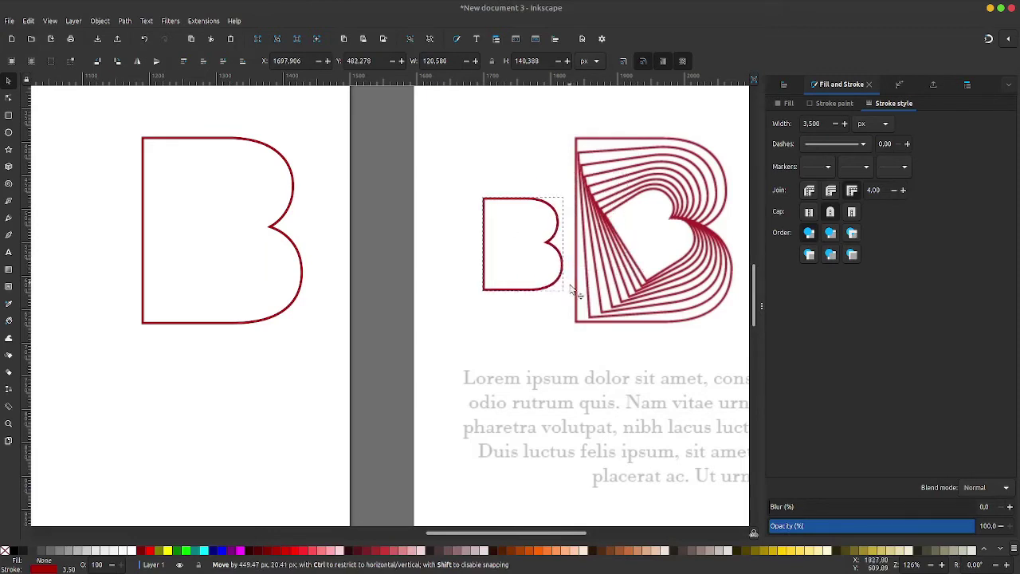
{"action": "left_click", "coordinate": [565, 287]}
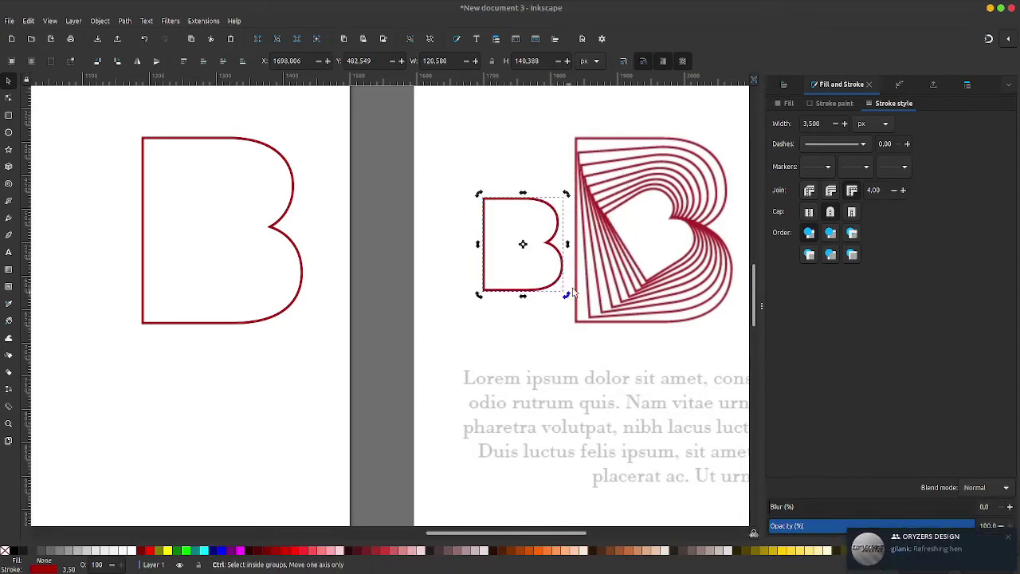
{"action": "mouse_move", "coordinate": [567, 297]}
{"action": "left_mouse_down"}
{"action": "mouse_move", "coordinate": [586, 268]}
{"action": "mouse_move", "coordinate": [679, 263]}
{"action": "mouse_move", "coordinate": [693, 228]}
{"action": "left_mouse_up"}
{"action": "mouse_move", "coordinate": [707, 169]}
{"action": "left_mouse_down"}
{"action": "mouse_move", "coordinate": [681, 212]}
{"action": "mouse_move", "coordinate": [690, 225]}
{"action": "mouse_move", "coordinate": [596, 239]}
{"action": "mouse_move", "coordinate": [262, 245]}
{"action": "left_mouse_up"}
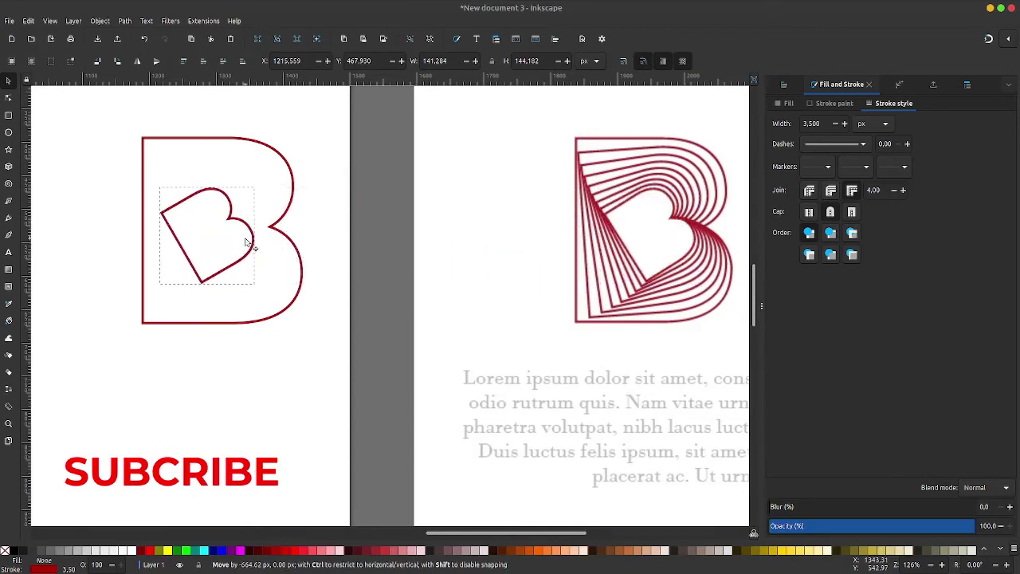
Overlay the B and heart on the reference, then shift and rotate the heart about 3° to match
{"action": "left_click", "coordinate": [302, 254], "text": "shift"}
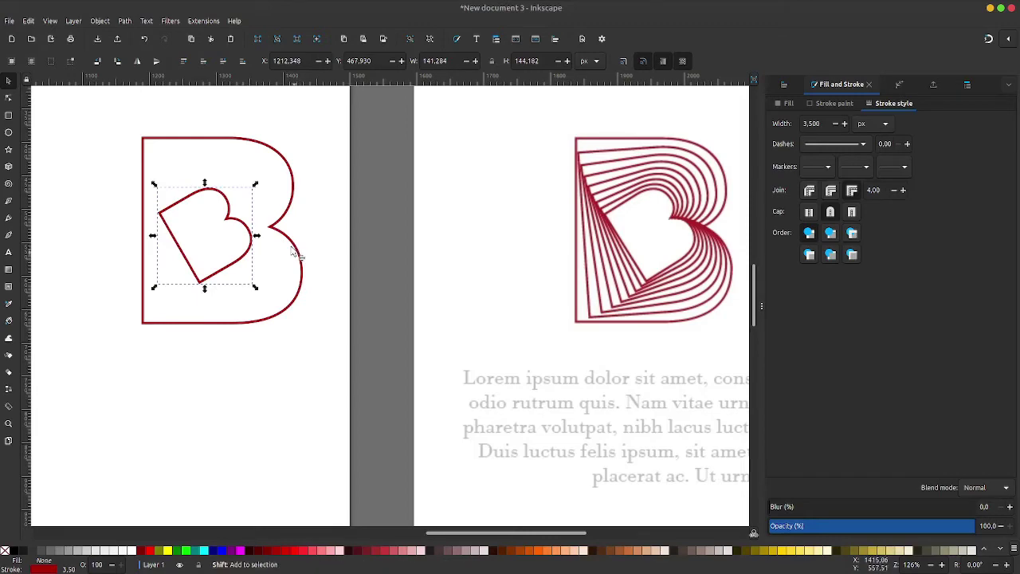
{"action": "left_click", "coordinate": [295, 249]}
{"action": "left_click_drag", "start_coordinate": [319, 250], "coordinate": [731, 250]}
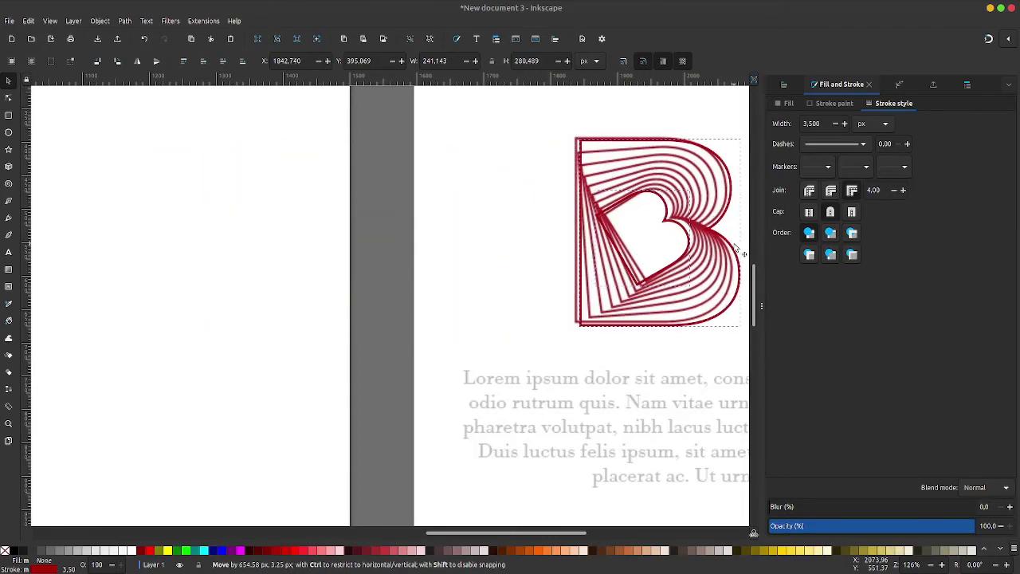
{"action": "left_click_drag", "start_coordinate": [731, 249], "coordinate": [734, 249]}
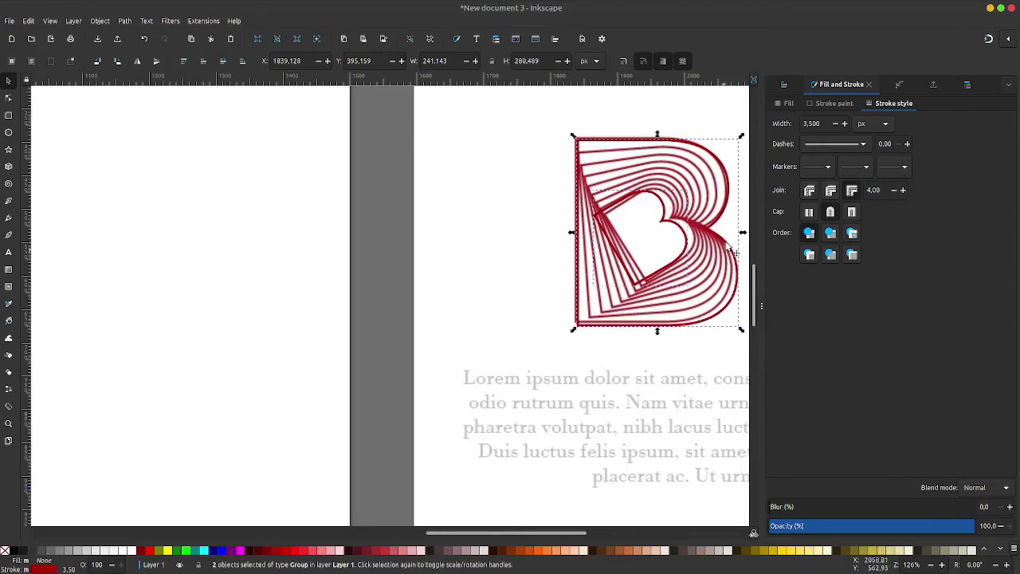
{"action": "left_click_drag", "start_coordinate": [729, 243], "coordinate": [729, 241]}
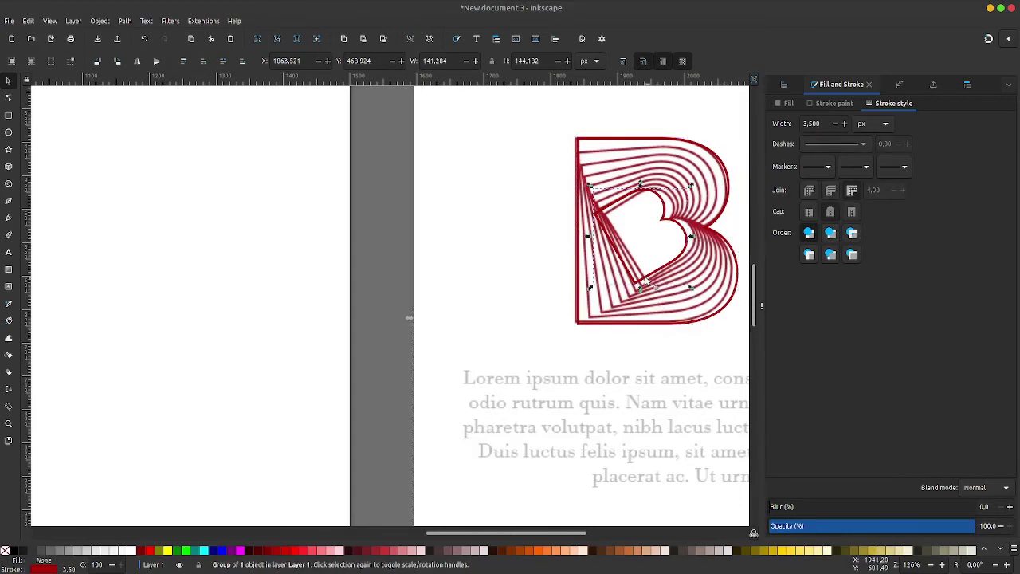
{"action": "left_click_drag", "start_coordinate": [657, 274], "coordinate": [677, 223]}
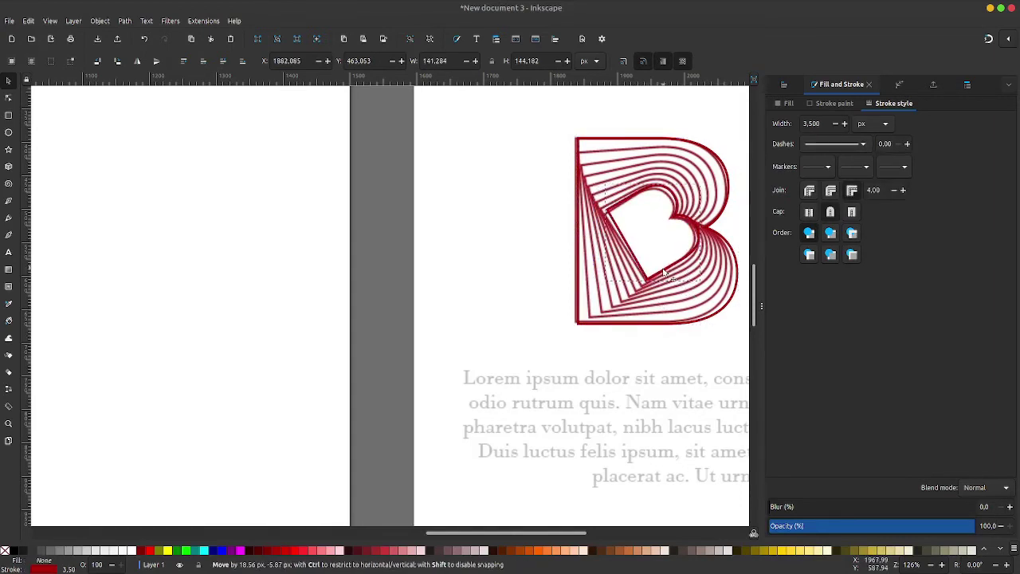
{"action": "left_click", "coordinate": [679, 224]}
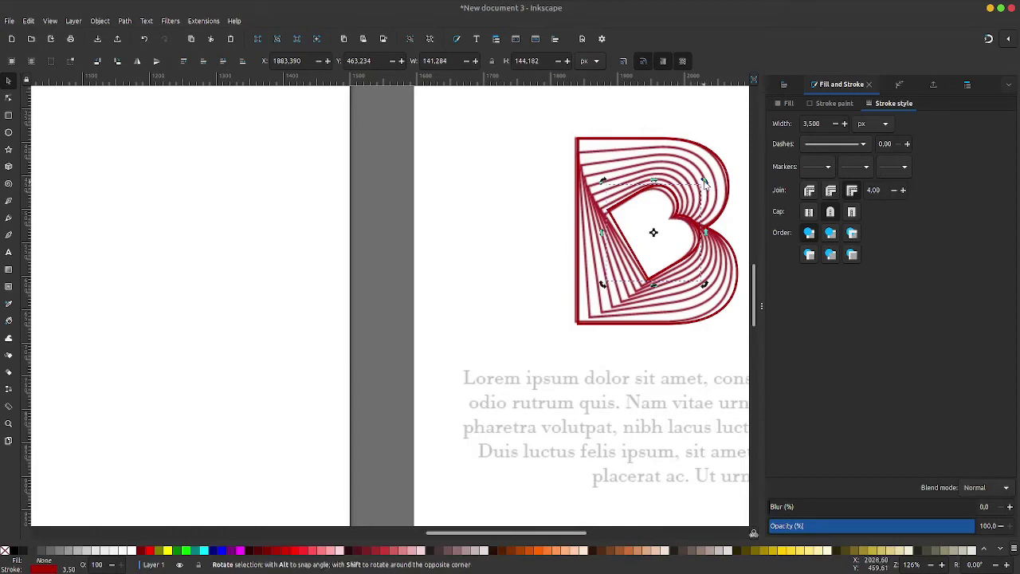
{"action": "mouse_move", "coordinate": [704, 183]}
{"action": "left_mouse_down"}
{"action": "mouse_move", "coordinate": [679, 220]}
{"action": "mouse_move", "coordinate": [258, 277]}
{"action": "left_mouse_up"}
{"action": "left_click", "coordinate": [724, 242], "text": "shift"}
Move the B and heart back to the left page and combine them into one path
{"action": "left_click", "coordinate": [375, 235]}
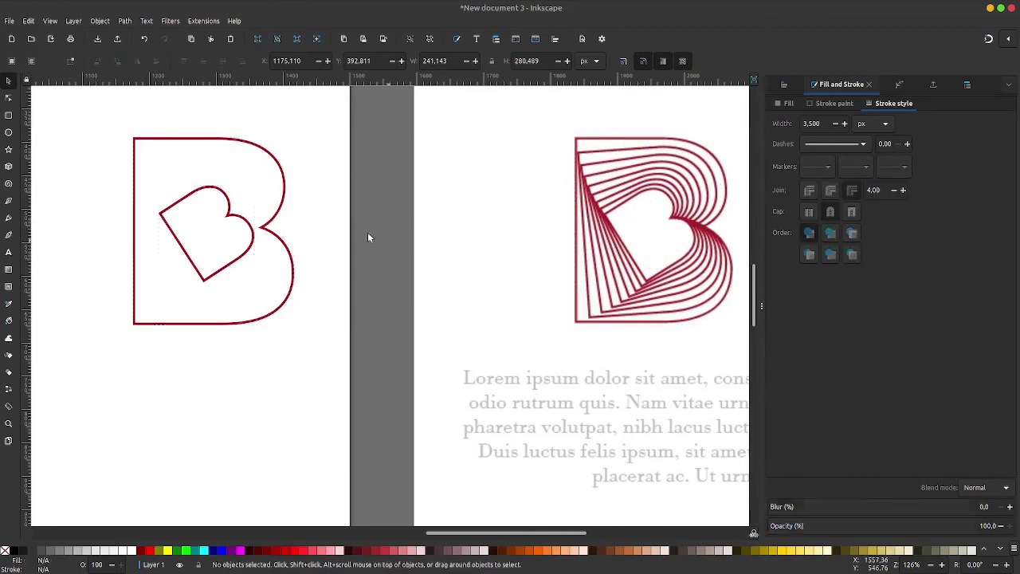
{"action": "scroll", "coordinate": [382, 215], "scroll_direction": "left", "scroll_amount": 2}
{"action": "scroll", "coordinate": [438, 203], "scroll_direction": "left", "scroll_amount": 2}
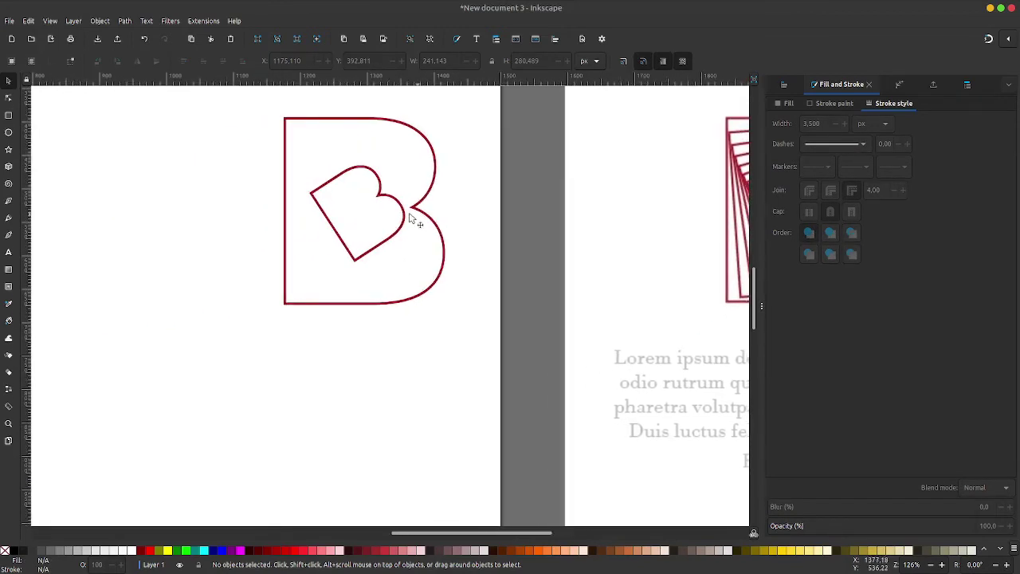
{"action": "scroll", "coordinate": [632, 215], "scroll_direction": "right", "scroll_amount": 2}
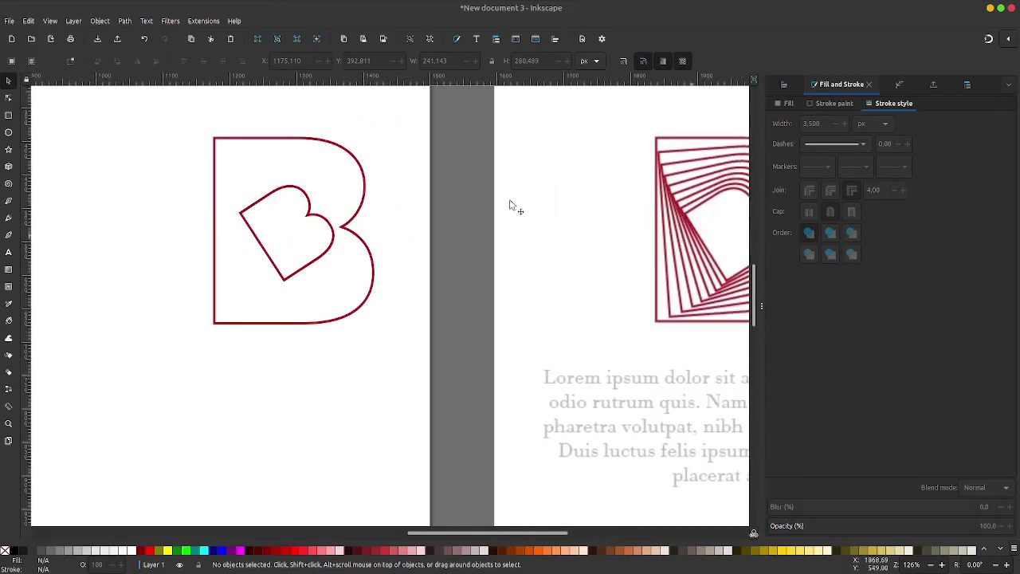
{"action": "left_click", "coordinate": [374, 266]}
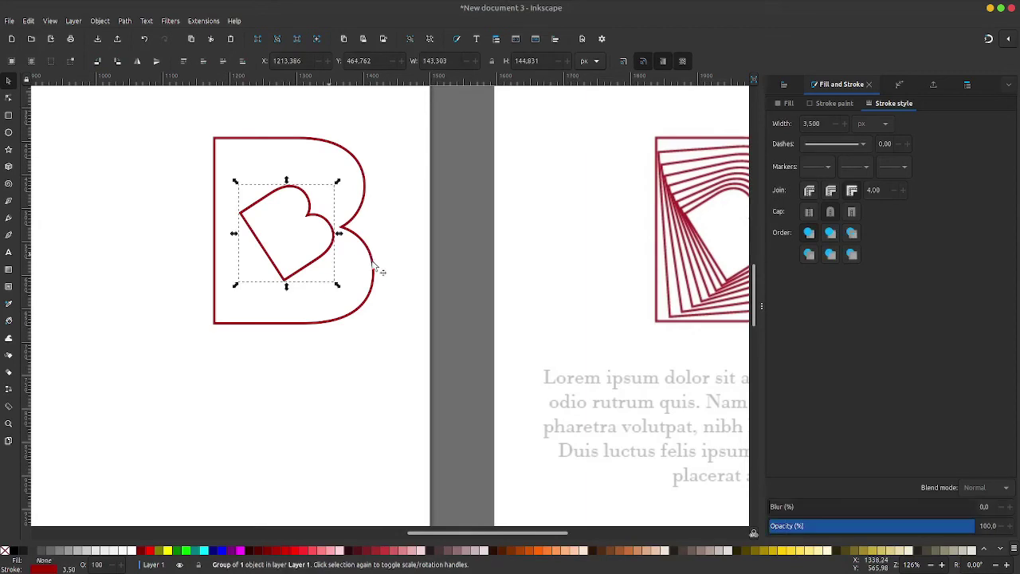
{"action": "left_click", "coordinate": [124, 24]}
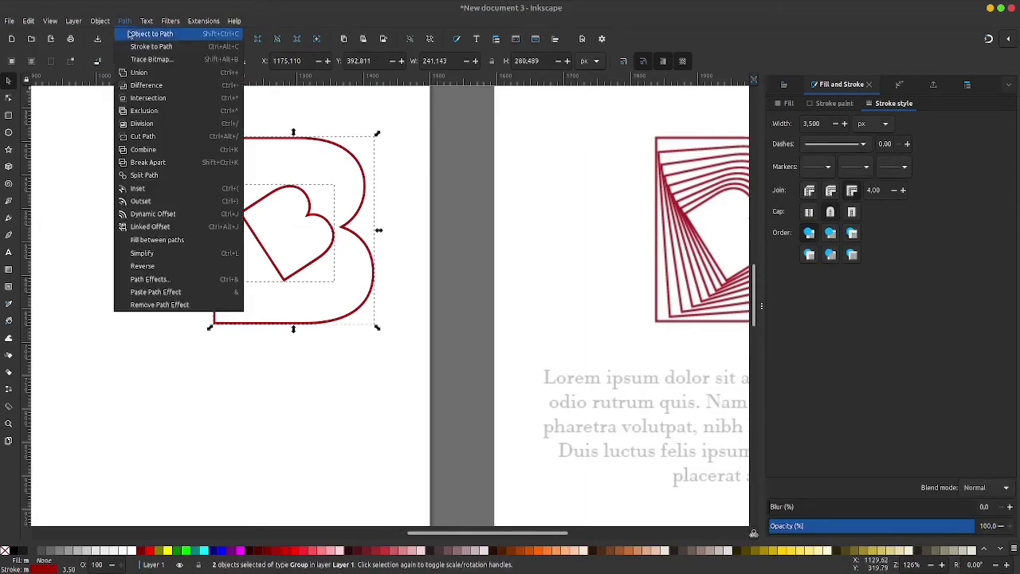
{"action": "left_click", "coordinate": [166, 152]}
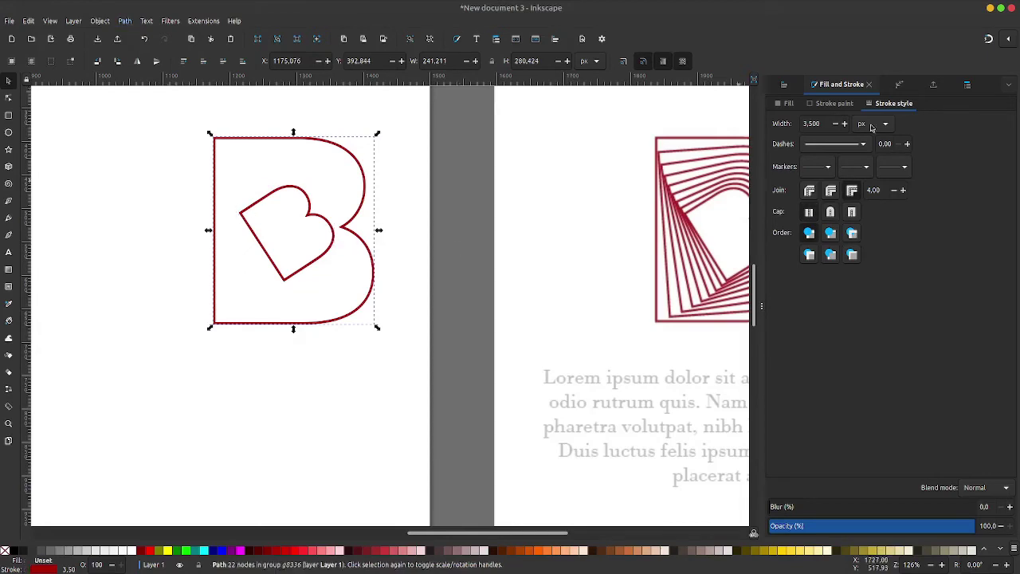
Reselect and combine the B and heart into a 22-node path, then show the path effects gallery
{"action": "left_click", "coordinate": [898, 85]}
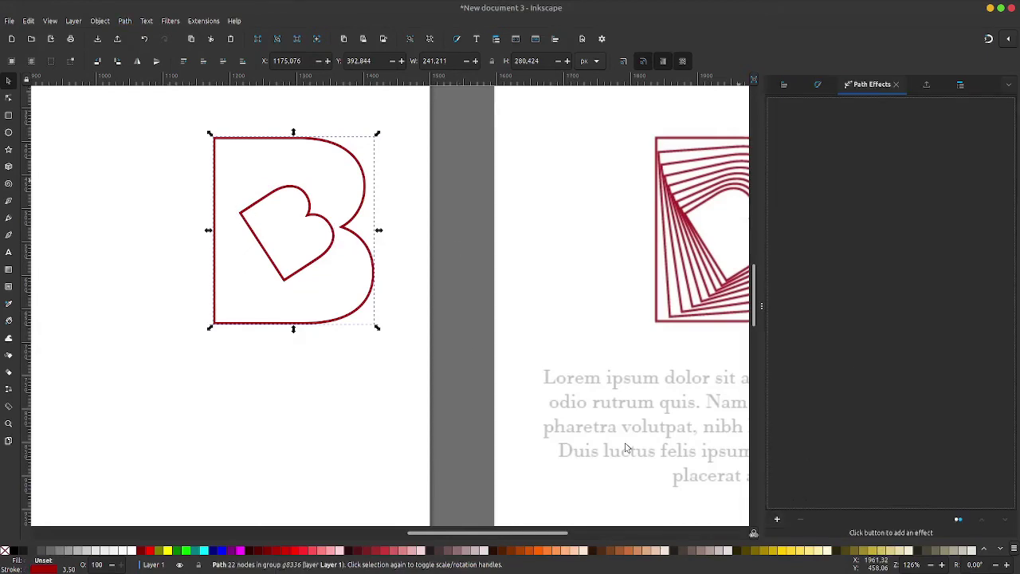
{"action": "left_click", "coordinate": [386, 271]}
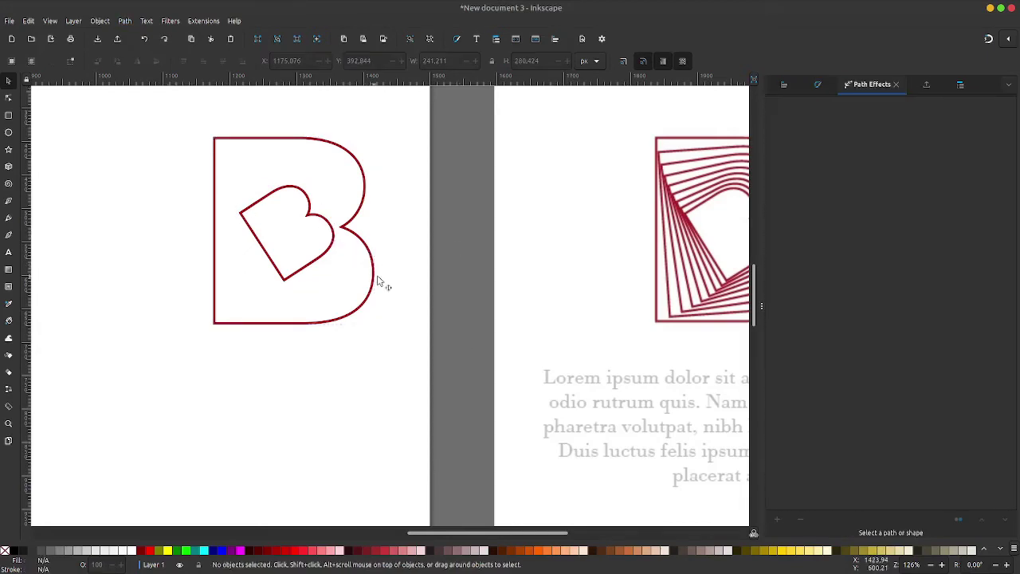
{"action": "left_click", "coordinate": [371, 260]}
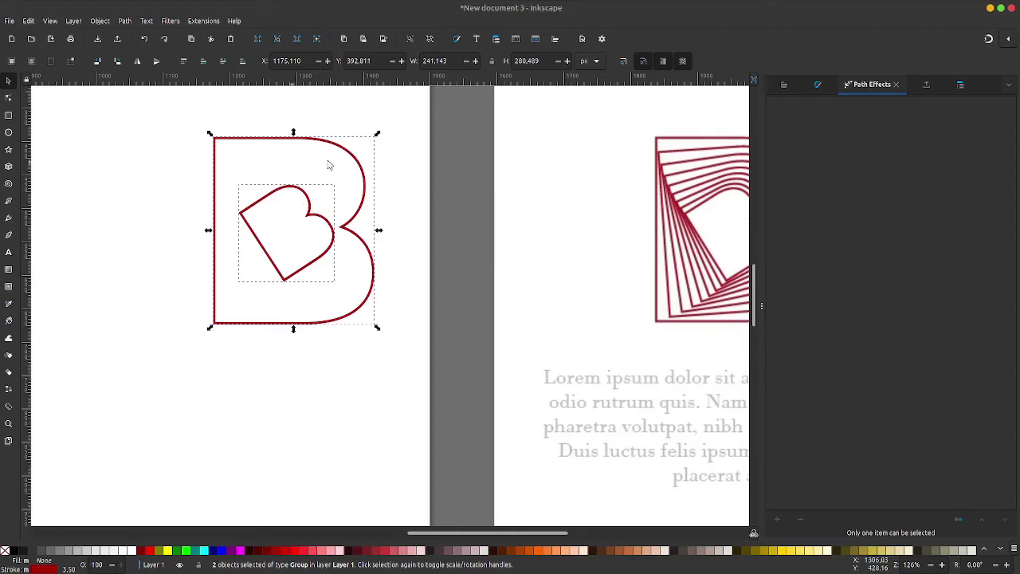
{"action": "left_click", "coordinate": [124, 21]}
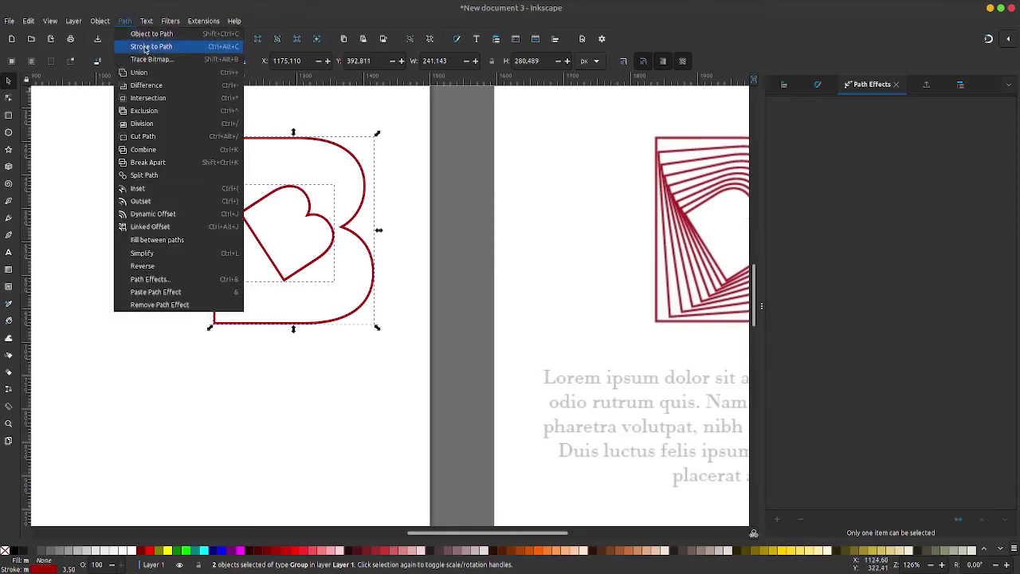
{"action": "left_click", "coordinate": [144, 32]}
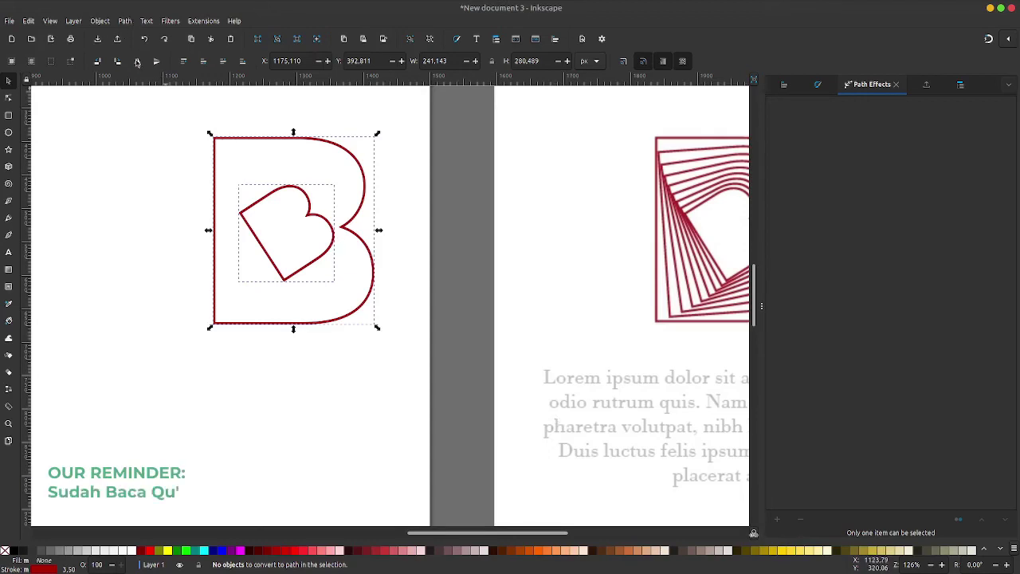
{"action": "left_click", "coordinate": [128, 21]}
{"action": "left_click", "coordinate": [143, 151]}
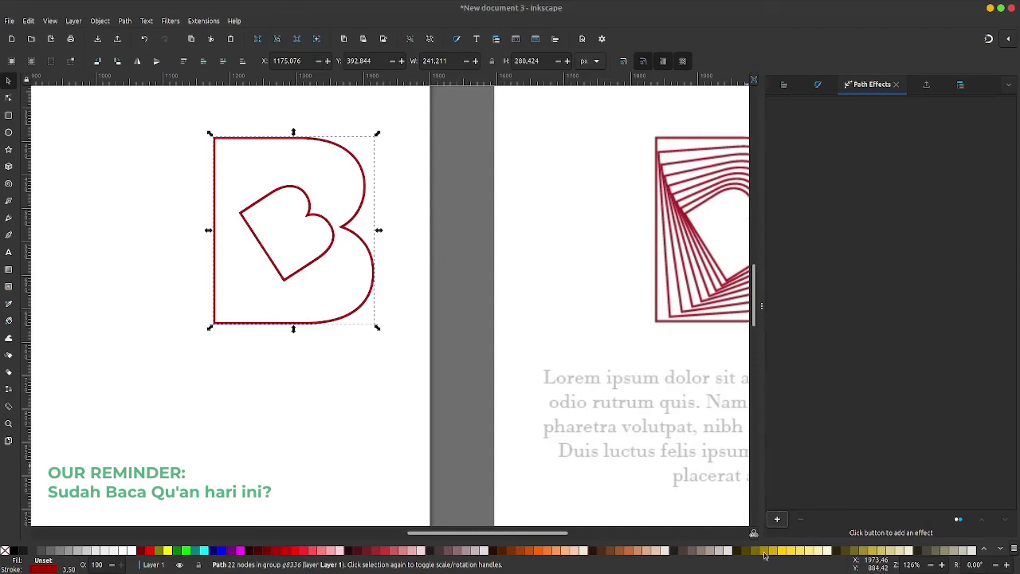
{"action": "left_click", "coordinate": [777, 518]}
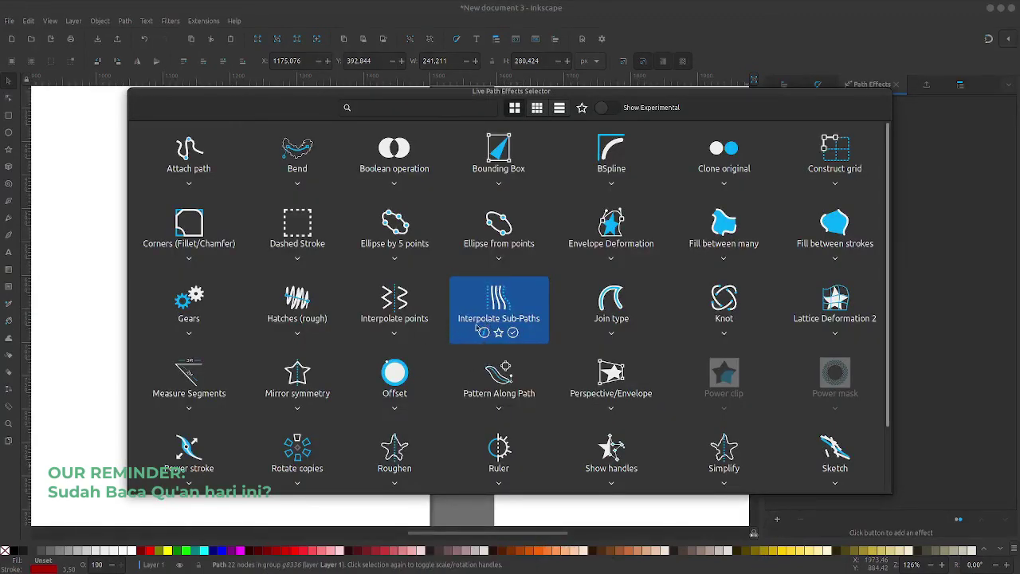
Apply Interpolate Sub-Paths to the combined B and raise its Steps from 5 to 8
{"action": "left_click", "coordinate": [512, 333]}
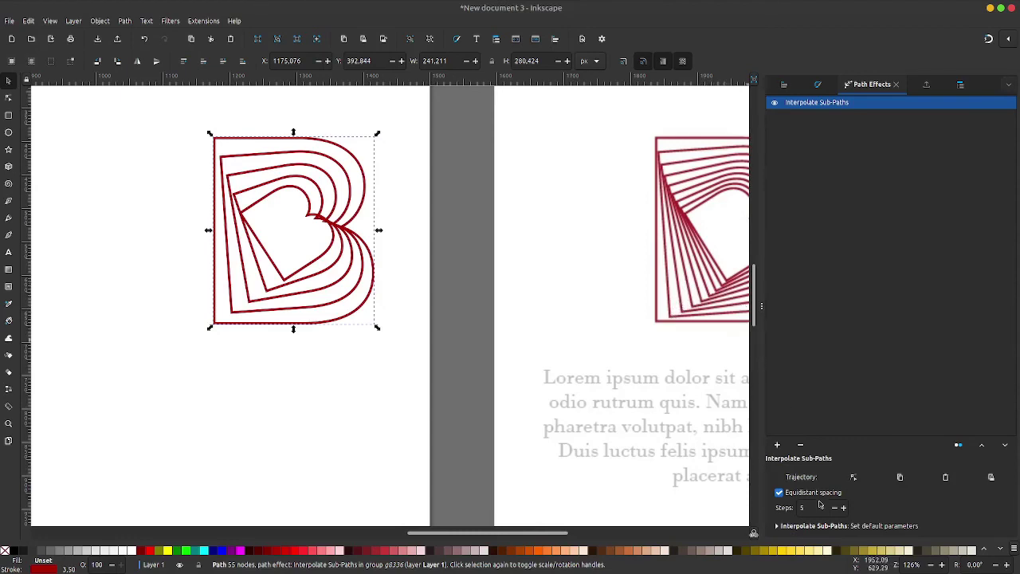
{"action": "left_click", "coordinate": [844, 508]}
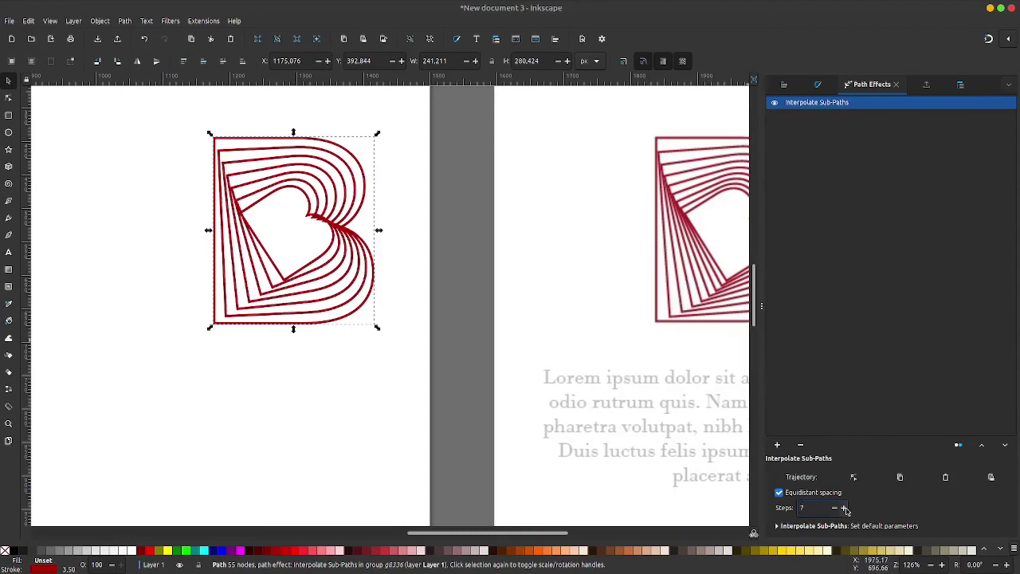
{"action": "left_click", "coordinate": [844, 508]}
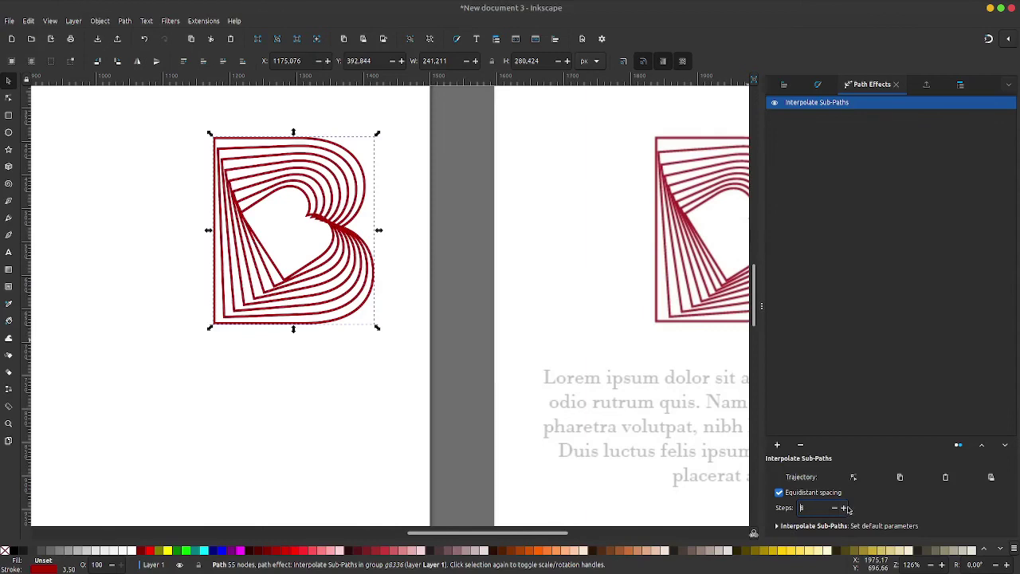
{"action": "scroll", "coordinate": [243, 186], "scroll_direction": "down", "scroll_amount": 2}
{"action": "left_click", "coordinate": [243, 186]}
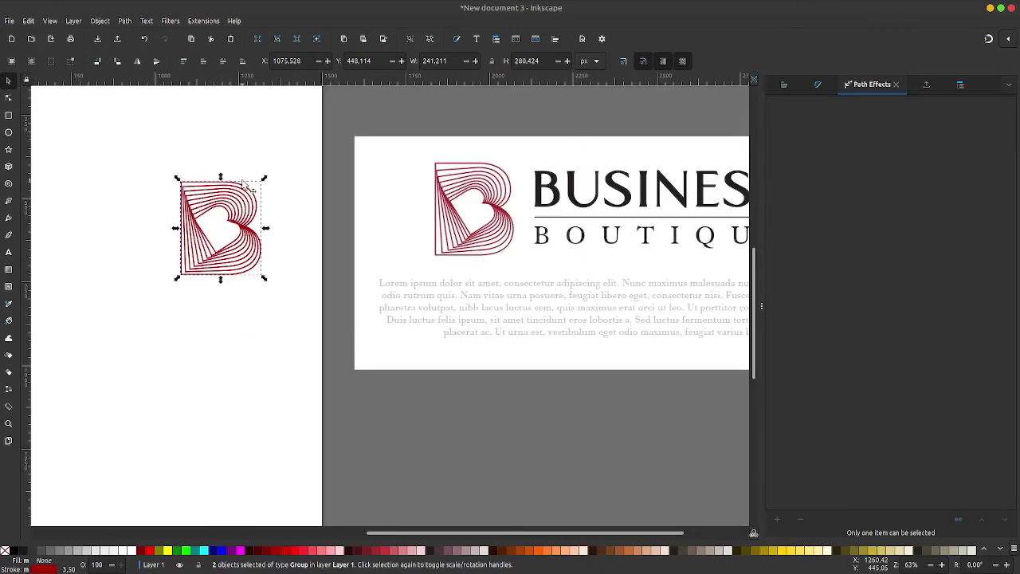